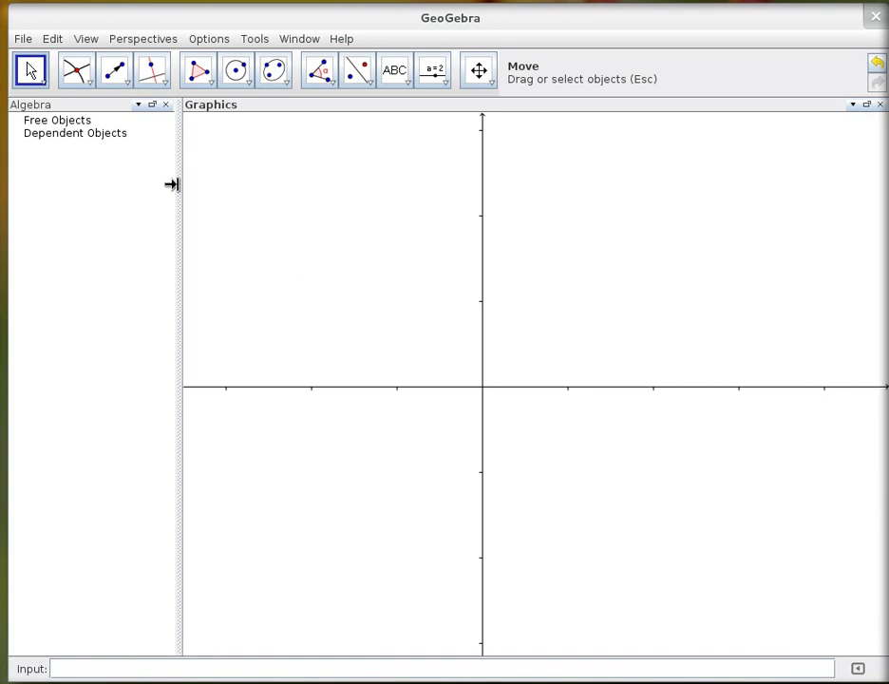
Step: Bring up the conic-section tools list (Ellipse, Hyperbola, Parabola) from the toolbar
{"action": "left_click", "coordinate": [66, 83]}
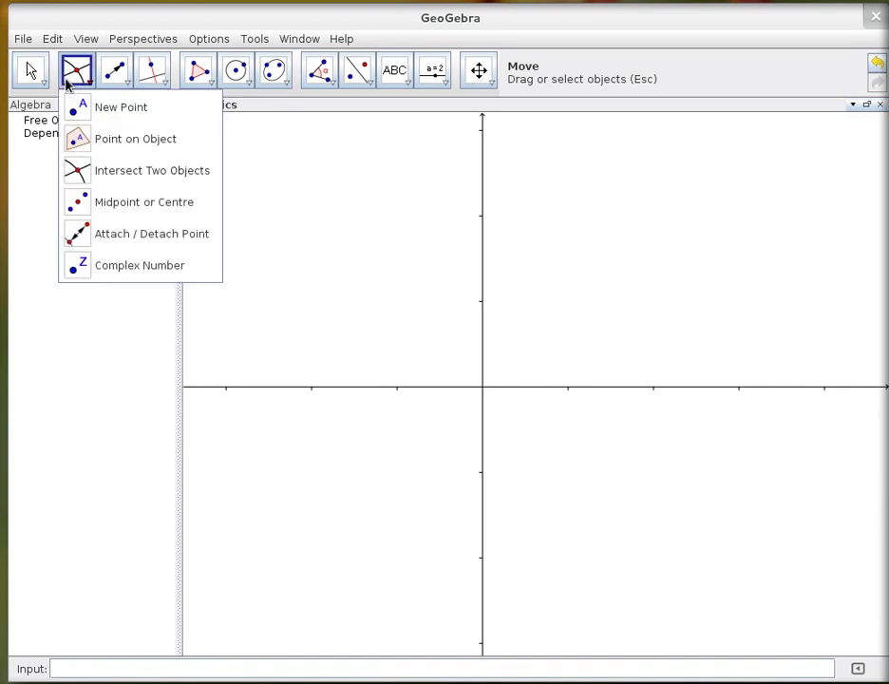
{"action": "mouse_move", "coordinate": [332, 88]}
{"action": "mouse_move", "coordinate": [252, 86]}
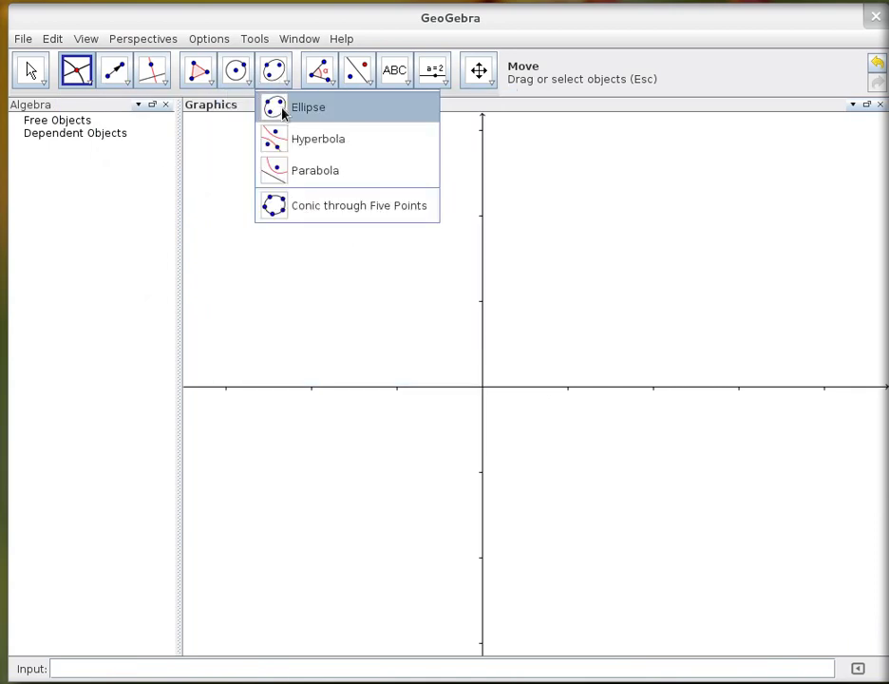
Step: Draw ellipse c with foci (0, 4) and (0, -4) passing through (0.3, -2.8)
{"action": "left_click", "coordinate": [278, 112]}
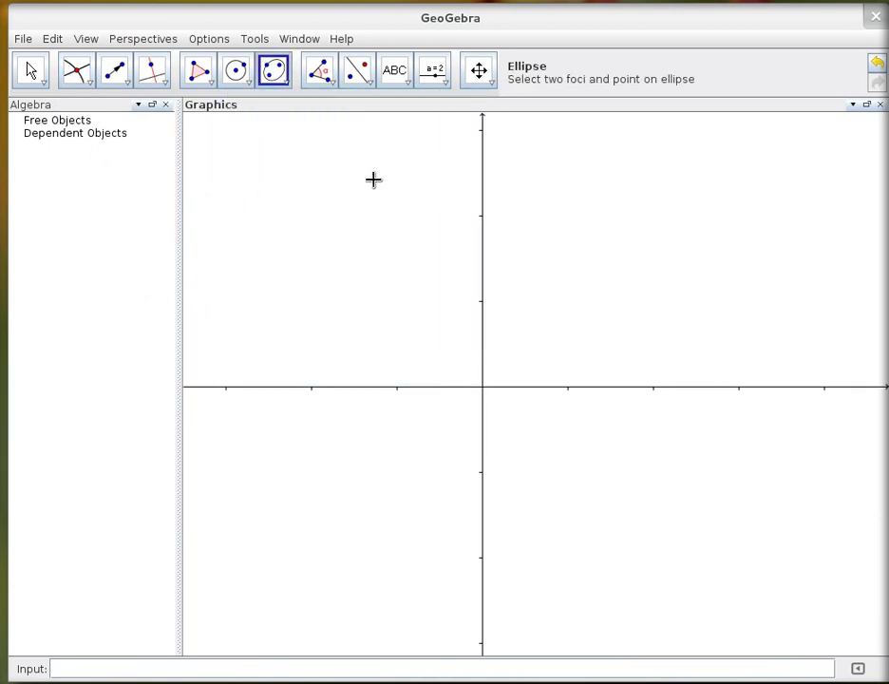
{"action": "left_click", "coordinate": [483, 217]}
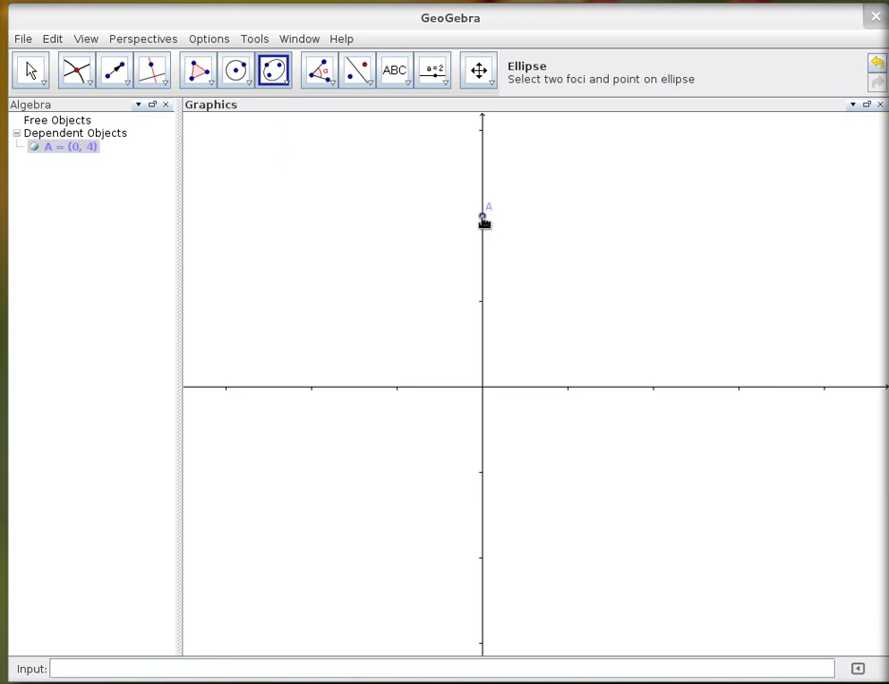
{"action": "left_click", "coordinate": [483, 557]}
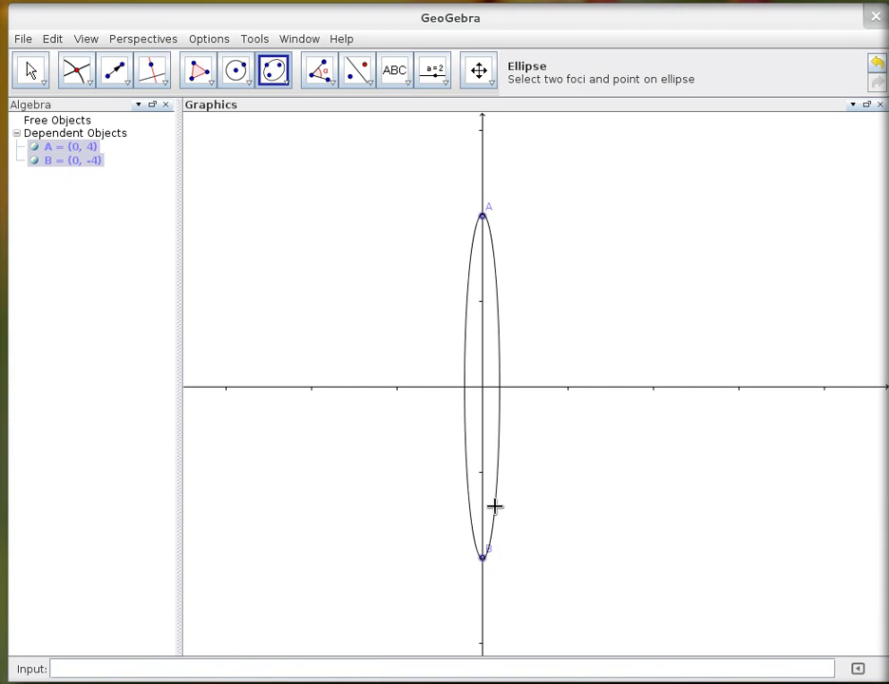
{"action": "left_click", "coordinate": [494, 506]}
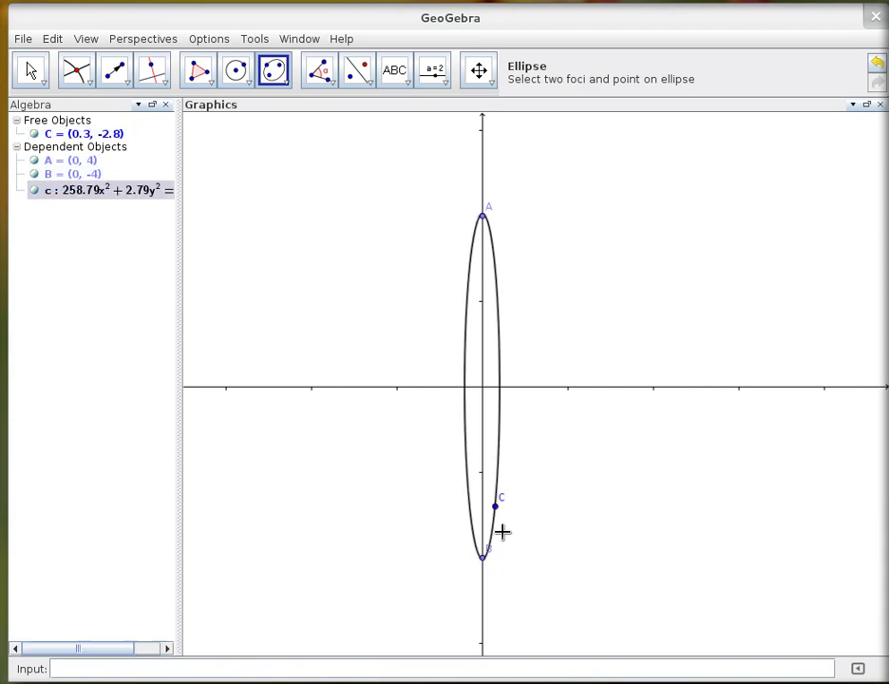
Step: Colour ellipse c light blue and set its fill opacity to about 25%
{"action": "right_click", "coordinate": [501, 449]}
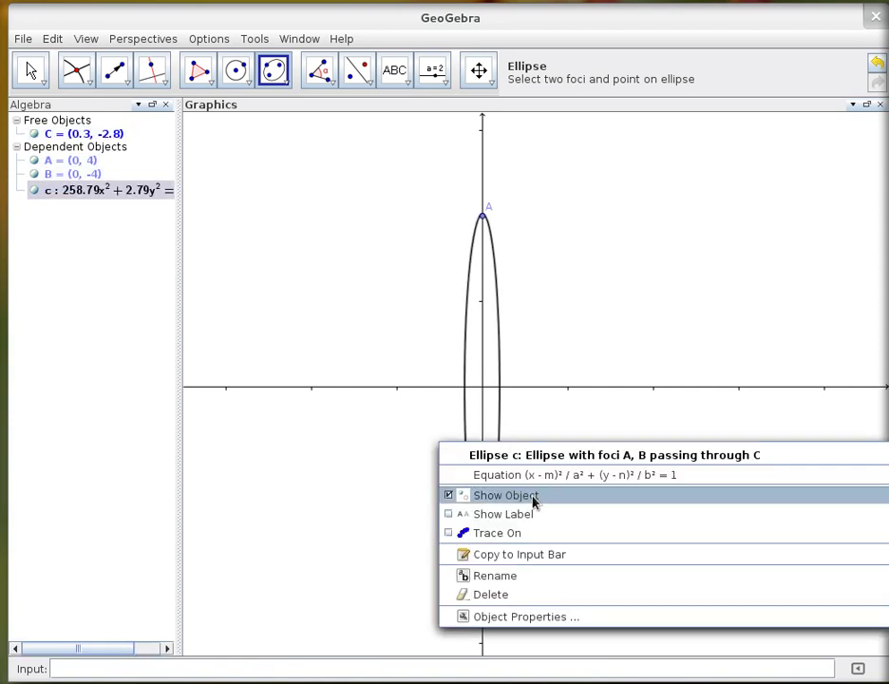
{"action": "left_click", "coordinate": [562, 619]}
{"action": "left_click", "coordinate": [399, 219]}
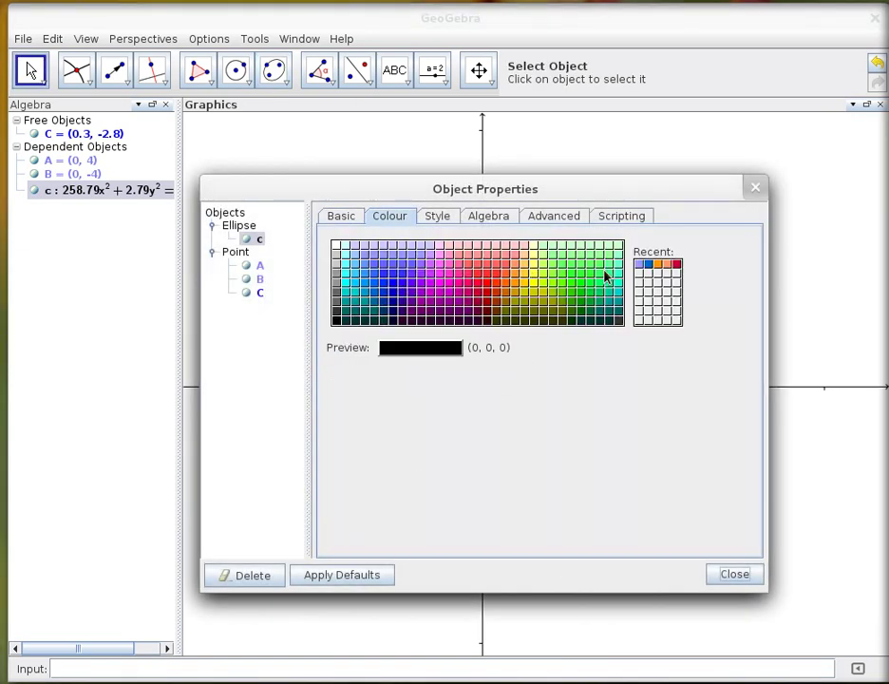
{"action": "left_click", "coordinate": [641, 266]}
{"action": "left_click", "coordinate": [437, 217]}
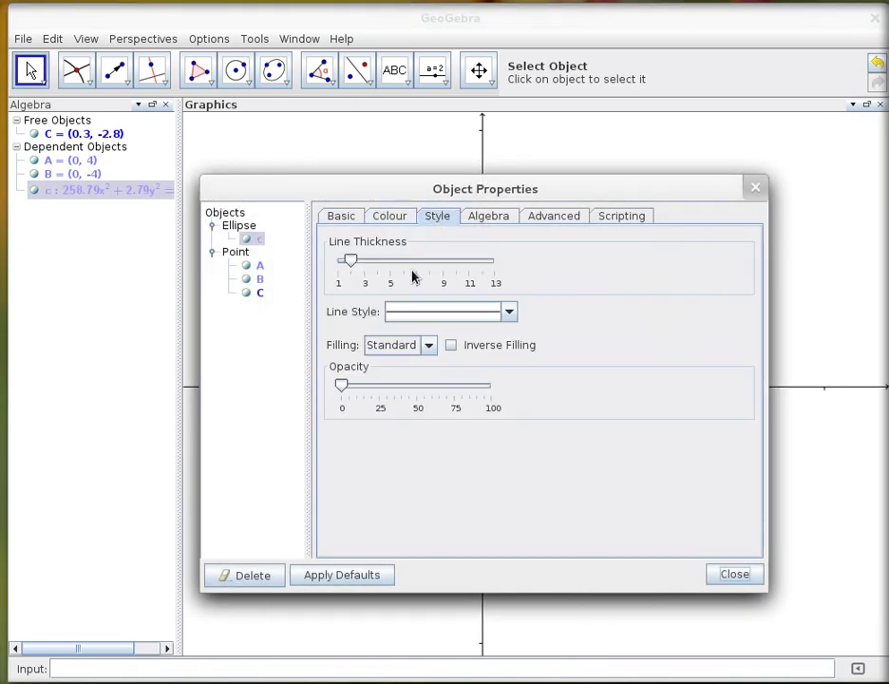
{"action": "left_click_drag", "start_coordinate": [344, 387], "coordinate": [383, 414]}
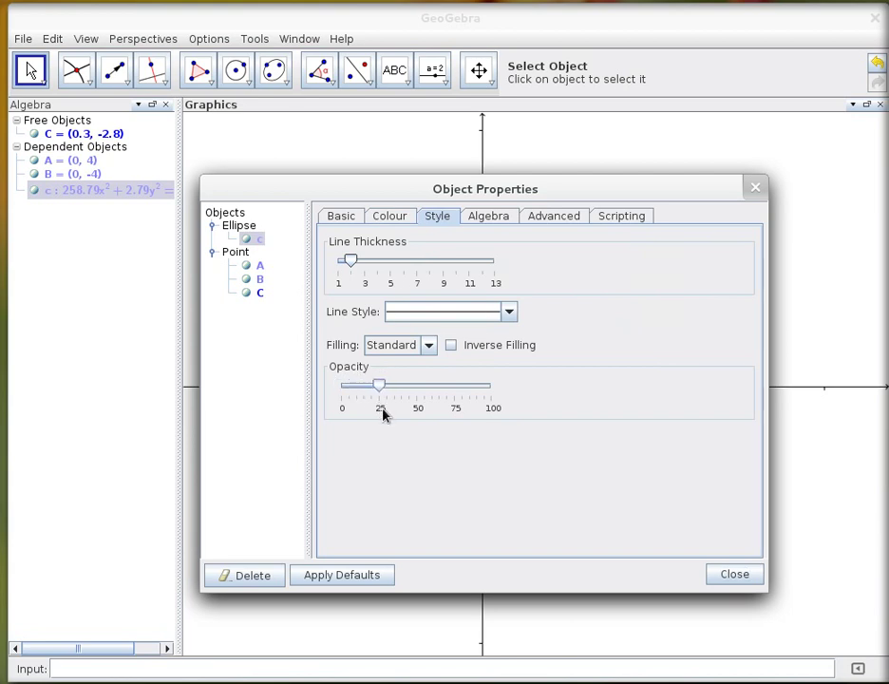
{"action": "left_click", "coordinate": [735, 575]}
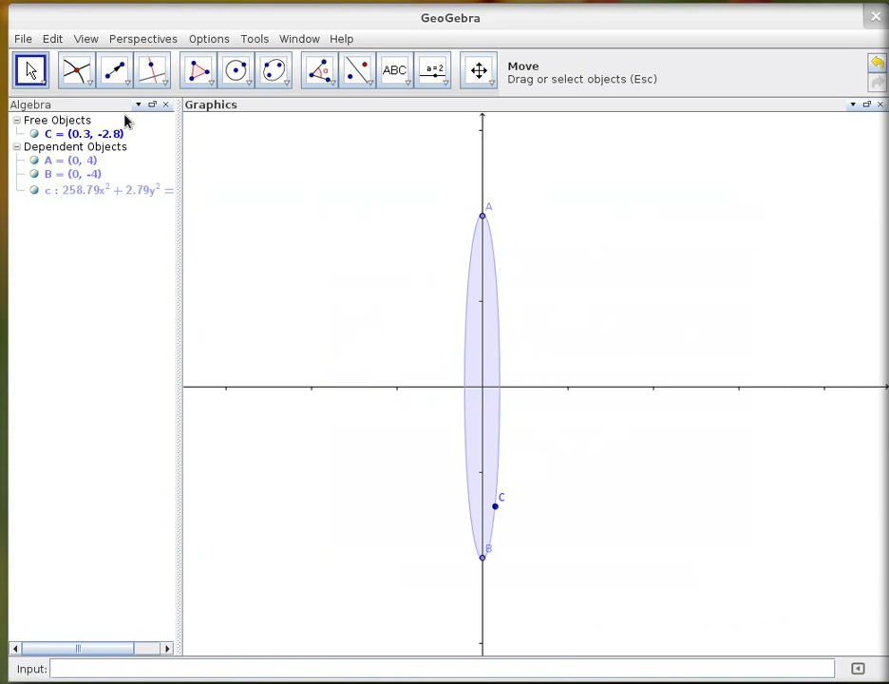
Step: Place point D at (3.92, 1.6), E at the origin, and F at (-2, 0)
{"action": "left_click", "coordinate": [92, 89]}
{"action": "left_click", "coordinate": [85, 110]}
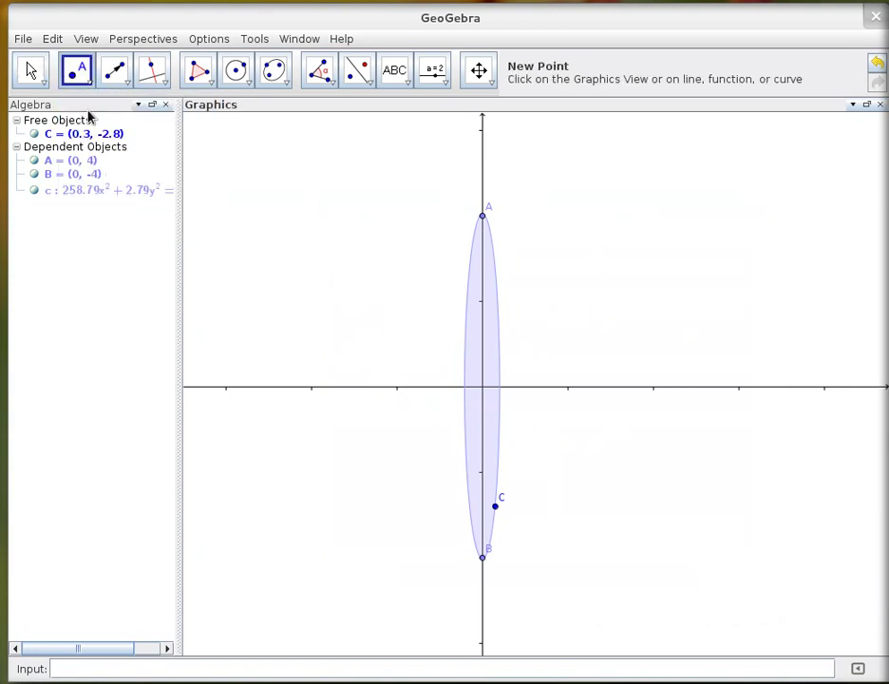
{"action": "left_click", "coordinate": [650, 318]}
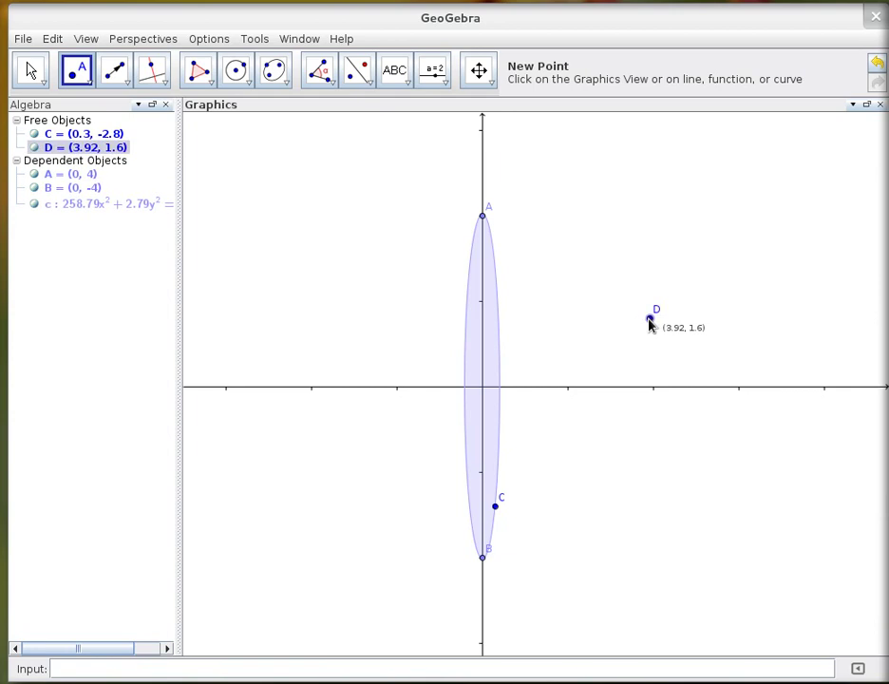
{"action": "left_click", "coordinate": [483, 388]}
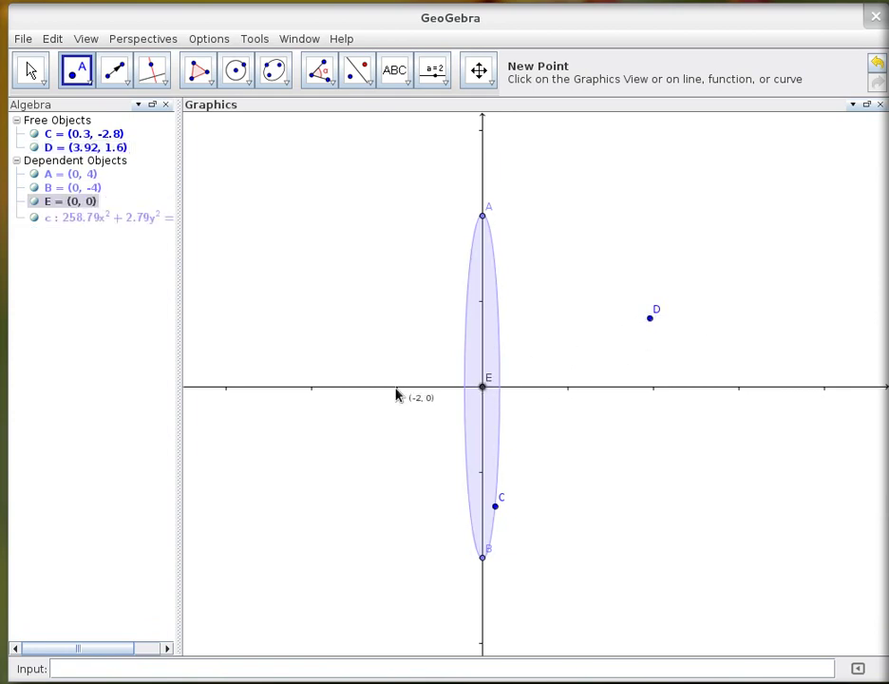
{"action": "left_click", "coordinate": [397, 387]}
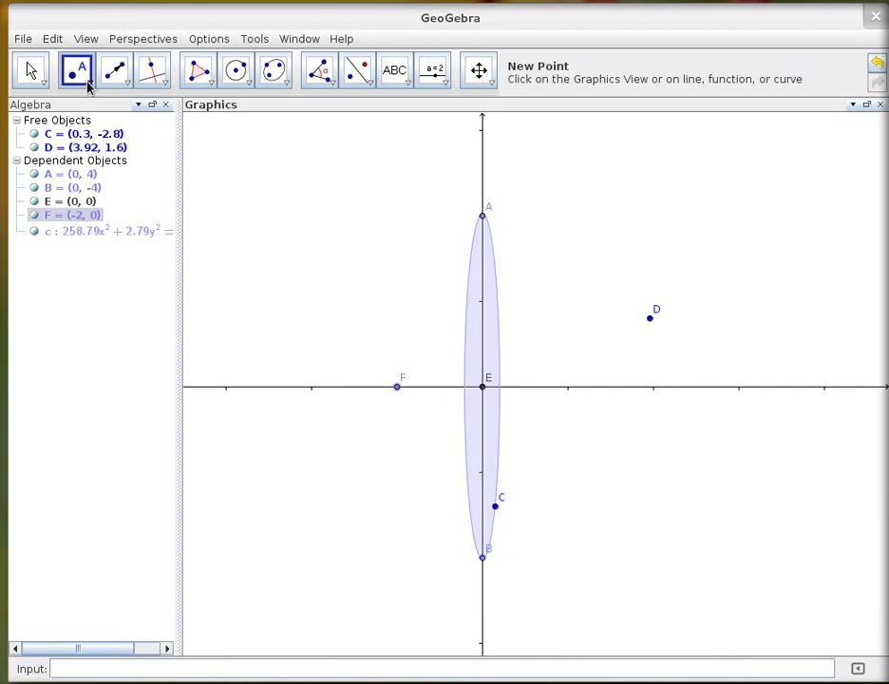
Step: Make point F a red cross mark and rename it 'focus'
{"action": "right_click", "coordinate": [397, 388]}
{"action": "left_click", "coordinate": [532, 582]}
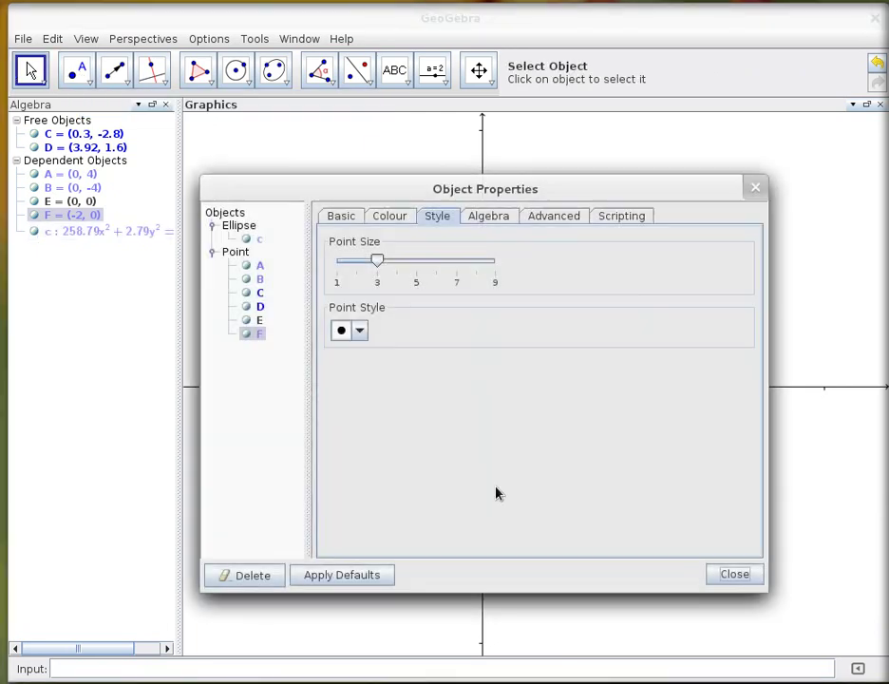
{"action": "left_click", "coordinate": [357, 329]}
{"action": "left_click", "coordinate": [351, 363]}
{"action": "left_click", "coordinate": [402, 218]}
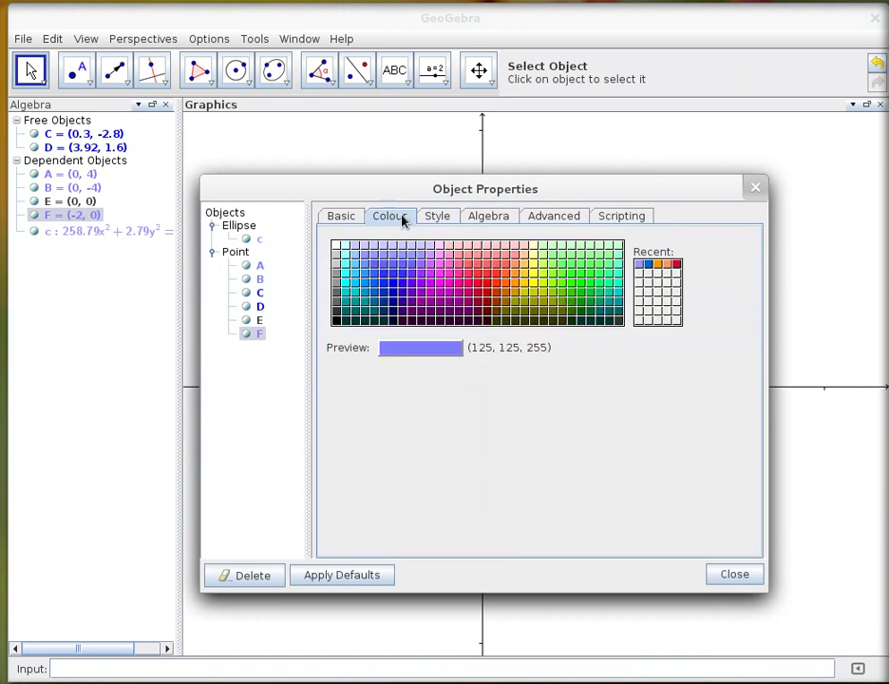
{"action": "left_click", "coordinate": [678, 267]}
{"action": "left_click", "coordinate": [351, 219]}
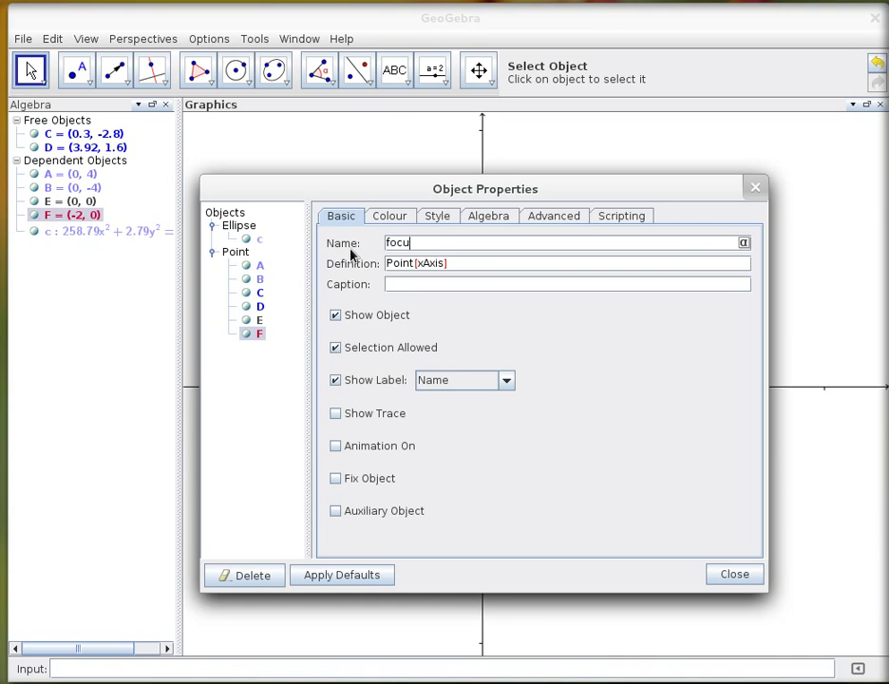
{"action": "left_click", "coordinate": [467, 284]}
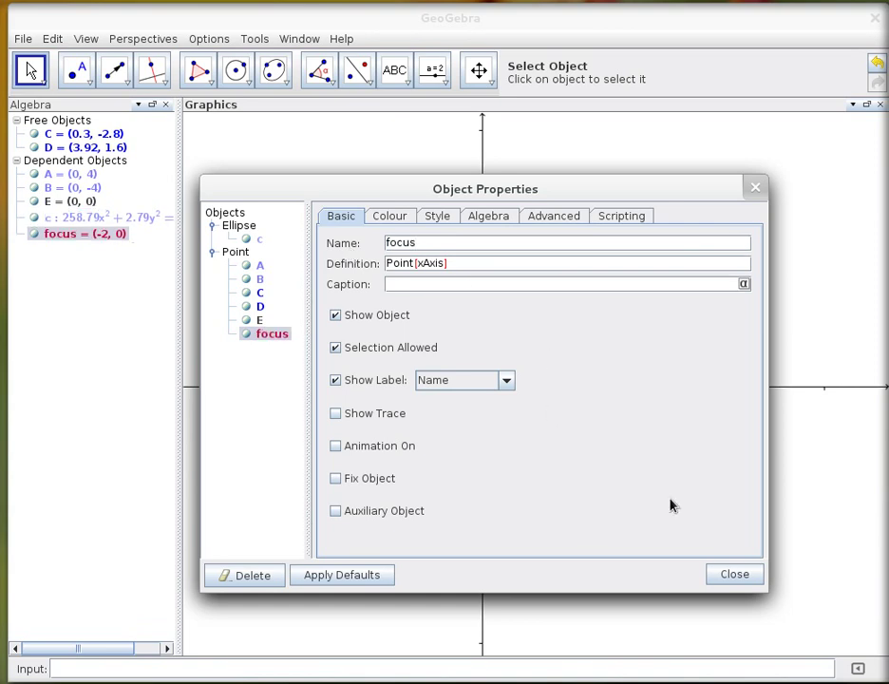
{"action": "left_click", "coordinate": [735, 576]}
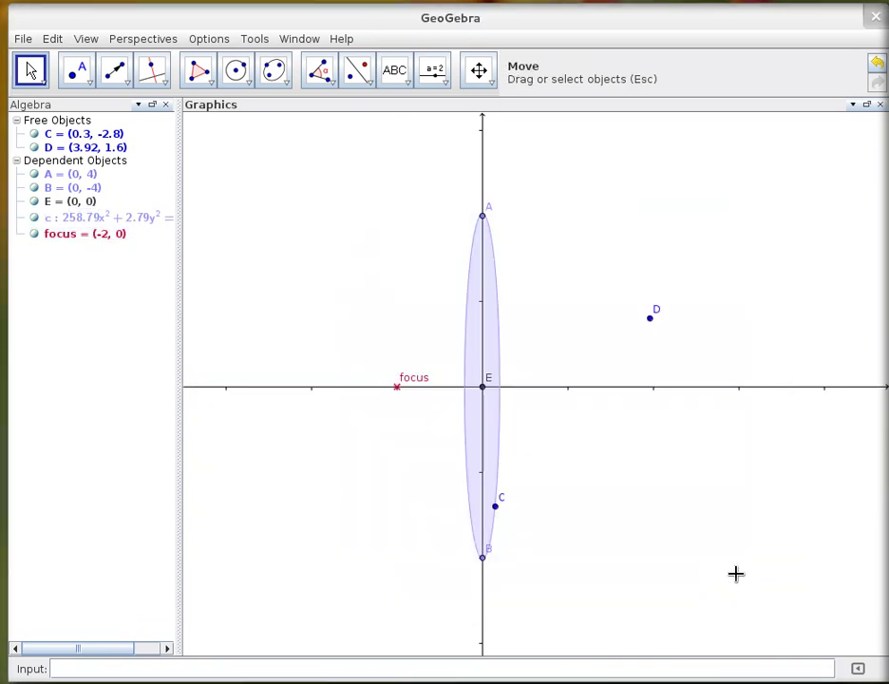
Step: Draw perpendicular lines x = 3.92 and y = 1.6 through point D
{"action": "left_click", "coordinate": [164, 88]}
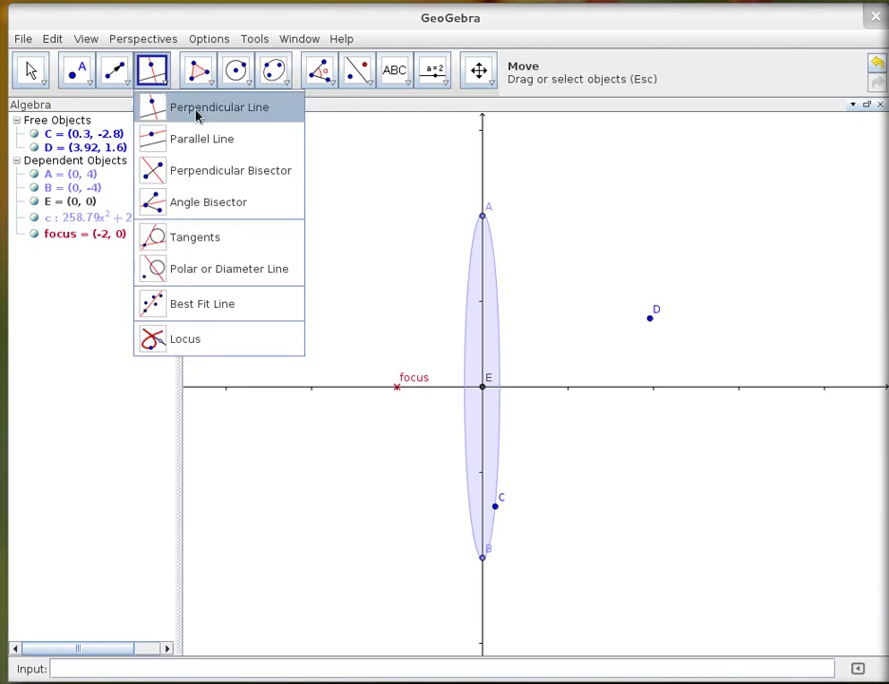
{"action": "left_click", "coordinate": [199, 107]}
{"action": "left_click", "coordinate": [651, 321]}
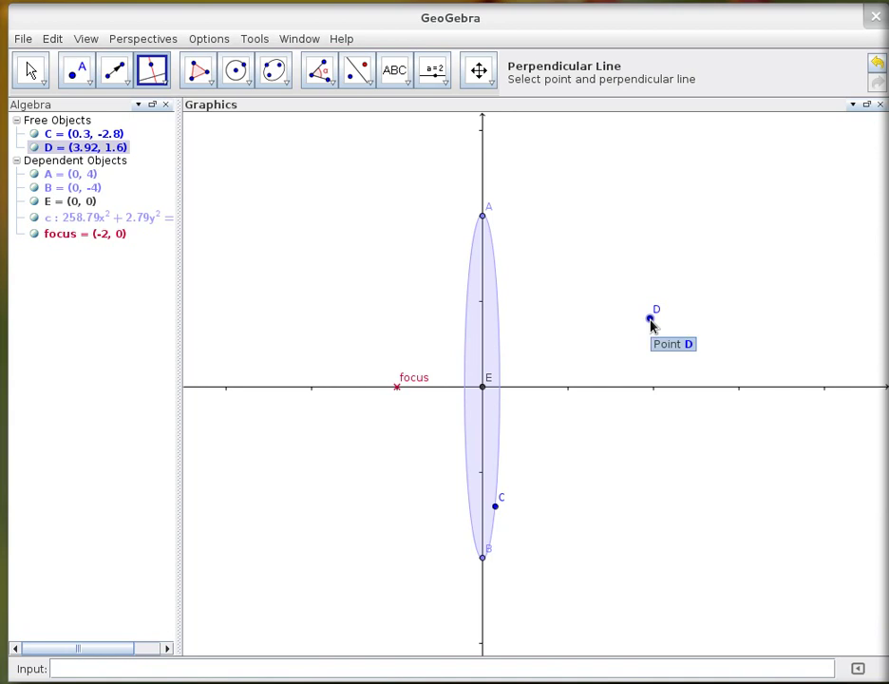
{"action": "left_click", "coordinate": [663, 388]}
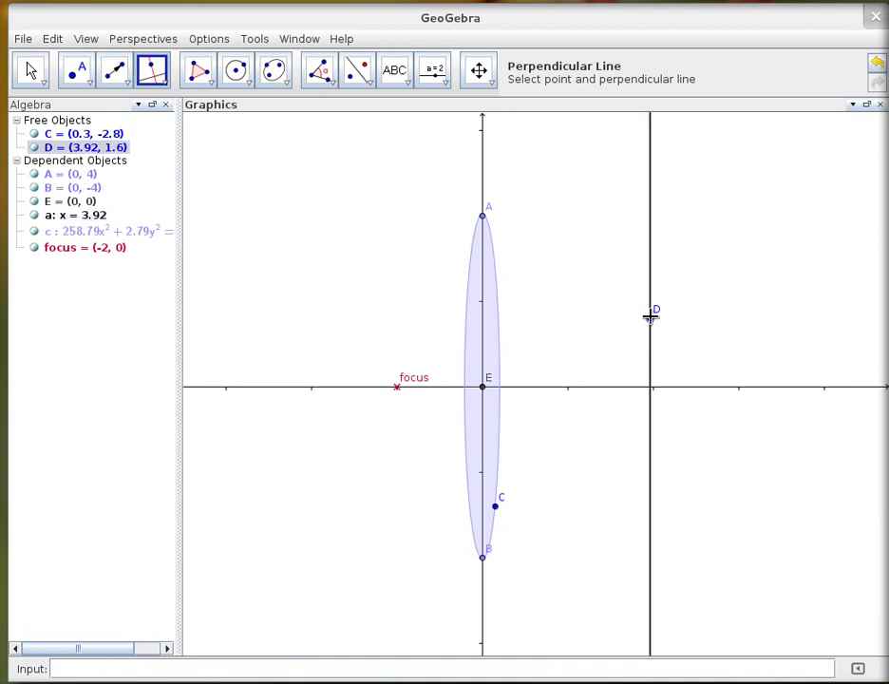
{"action": "left_click", "coordinate": [483, 204]}
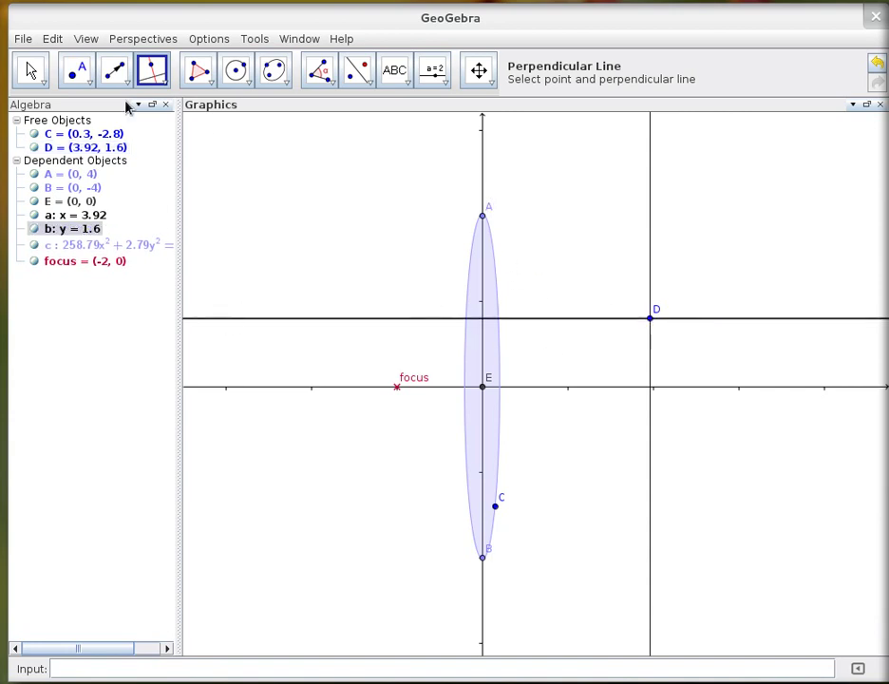
Step: Intersect line b with the y-axis at F (0, 1.6) and line a with the x-axis at G (3.92, 0)
{"action": "left_click", "coordinate": [88, 85]}
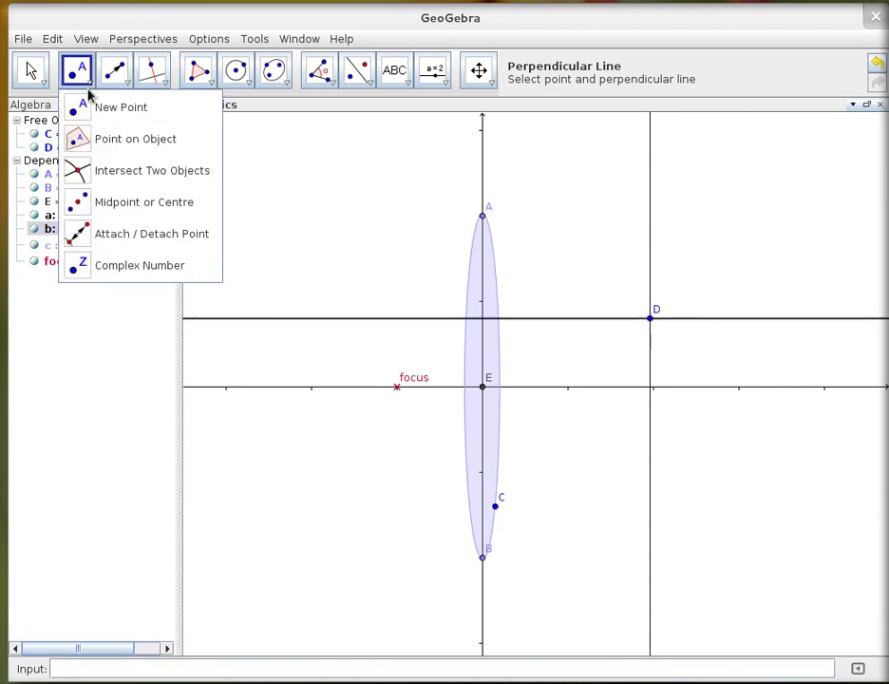
{"action": "left_click", "coordinate": [90, 173]}
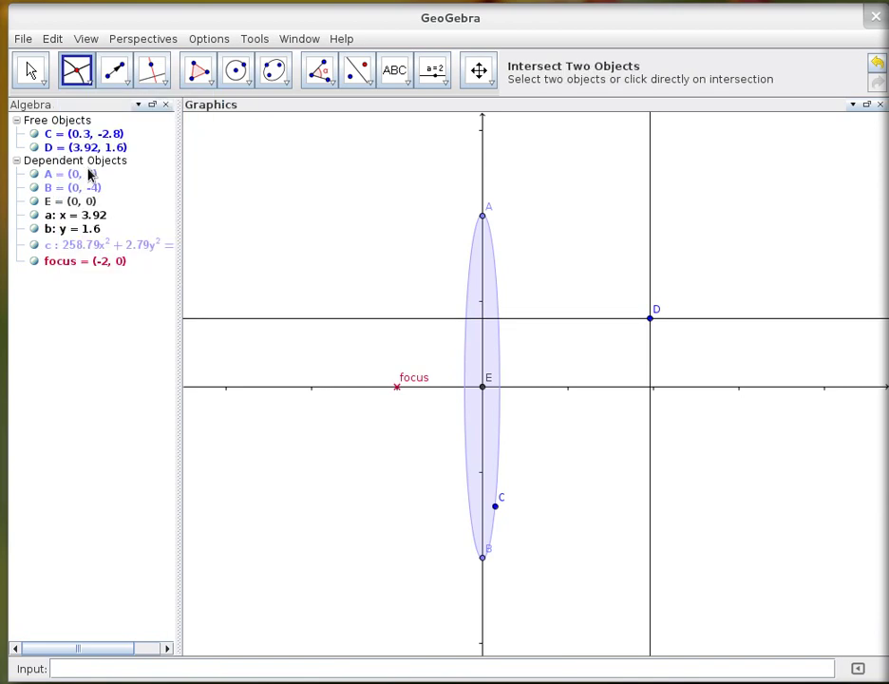
{"action": "left_click", "coordinate": [549, 320]}
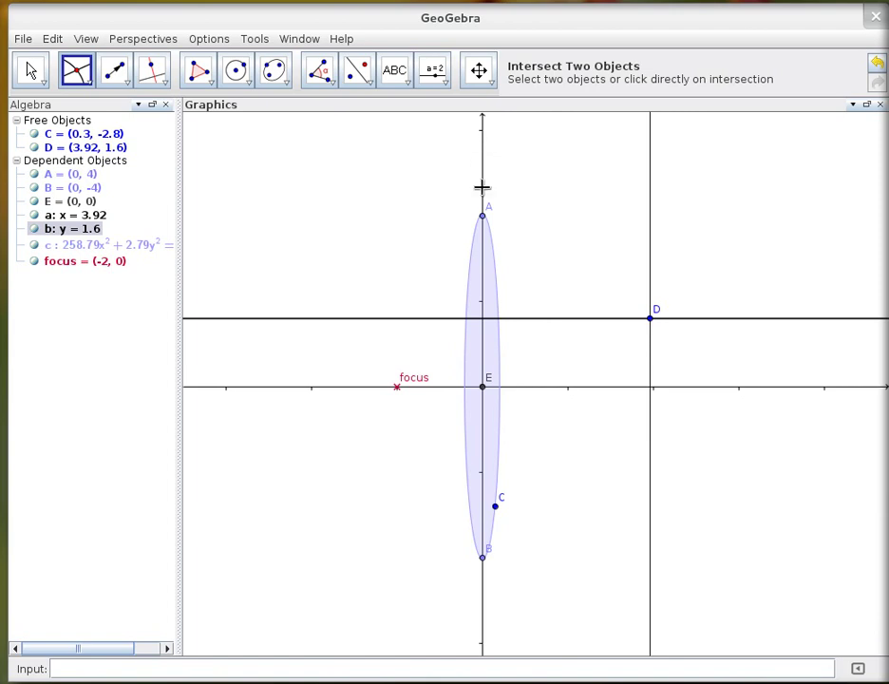
{"action": "left_click", "coordinate": [482, 285]}
{"action": "left_click", "coordinate": [651, 370]}
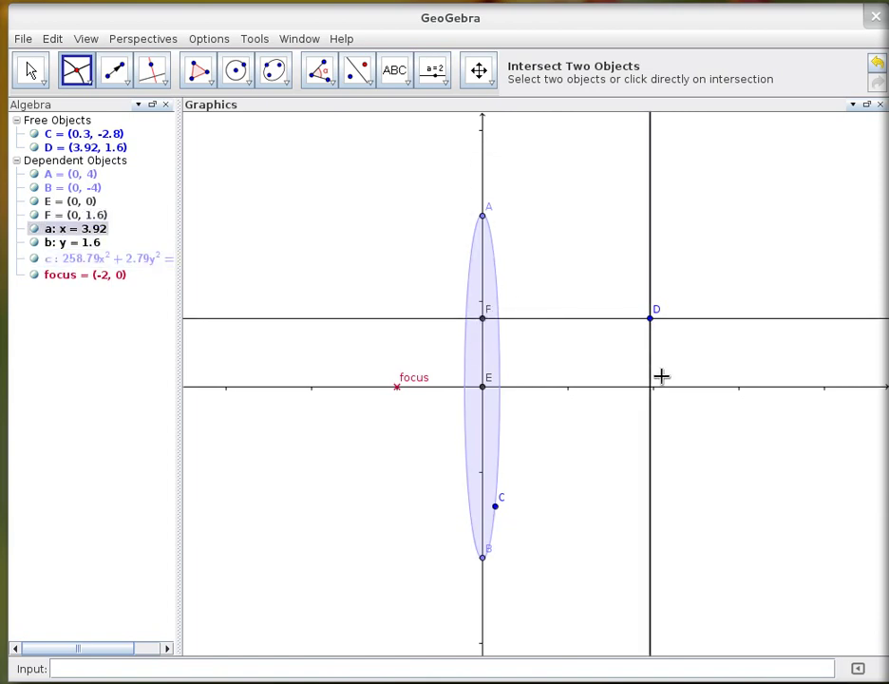
{"action": "left_click", "coordinate": [666, 393]}
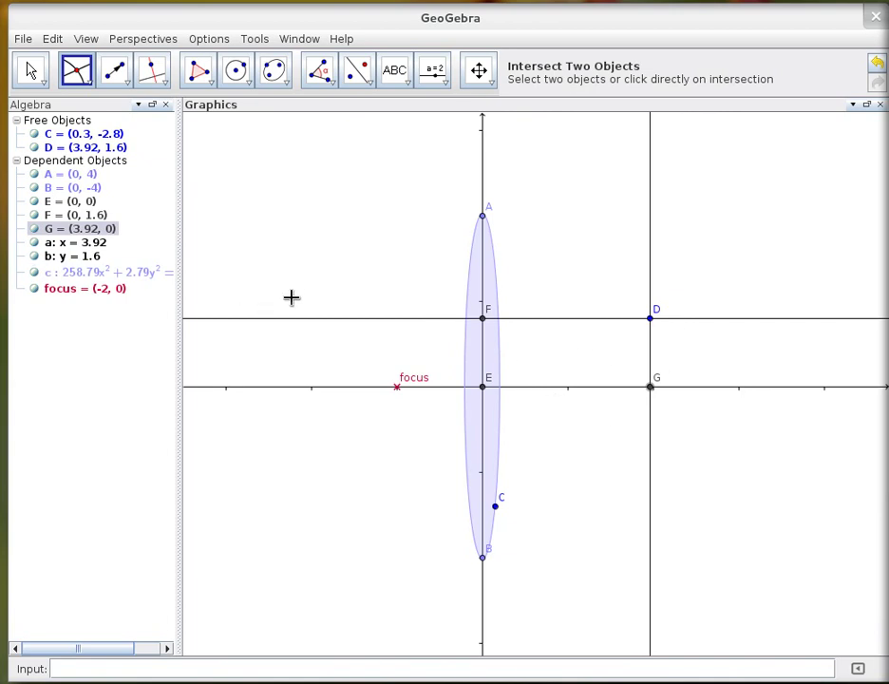
Step: Draw object arrow vector u from G up to D, then hide vertical line a
{"action": "left_click", "coordinate": [127, 87]}
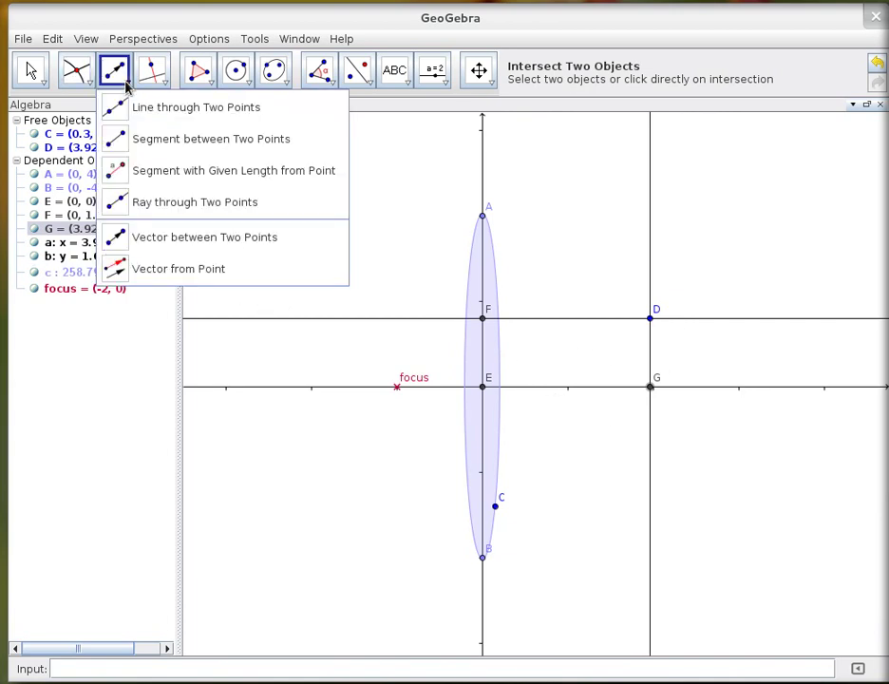
{"action": "left_click", "coordinate": [181, 245]}
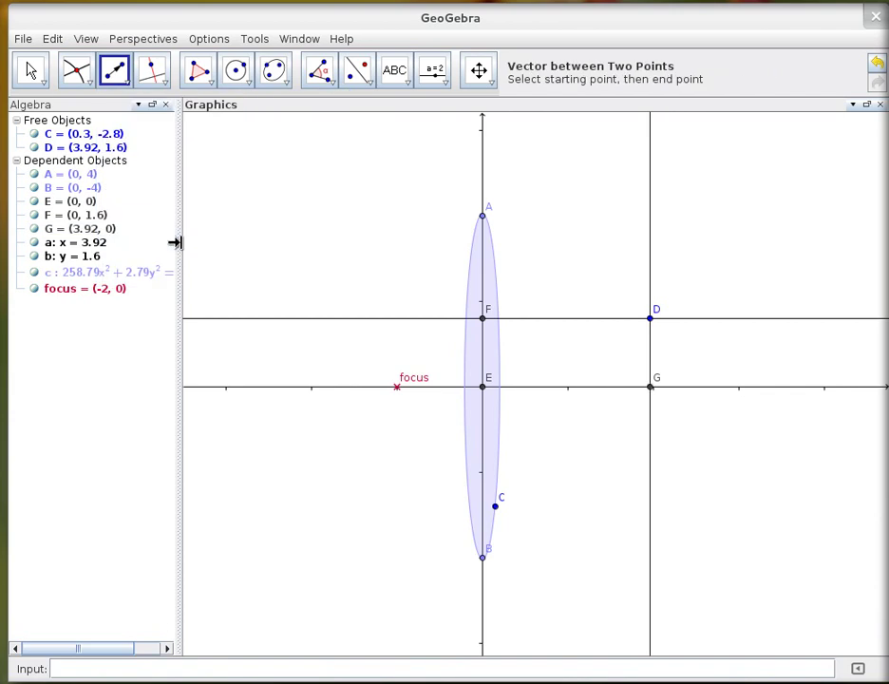
{"action": "left_click", "coordinate": [650, 388]}
{"action": "left_click", "coordinate": [653, 328]}
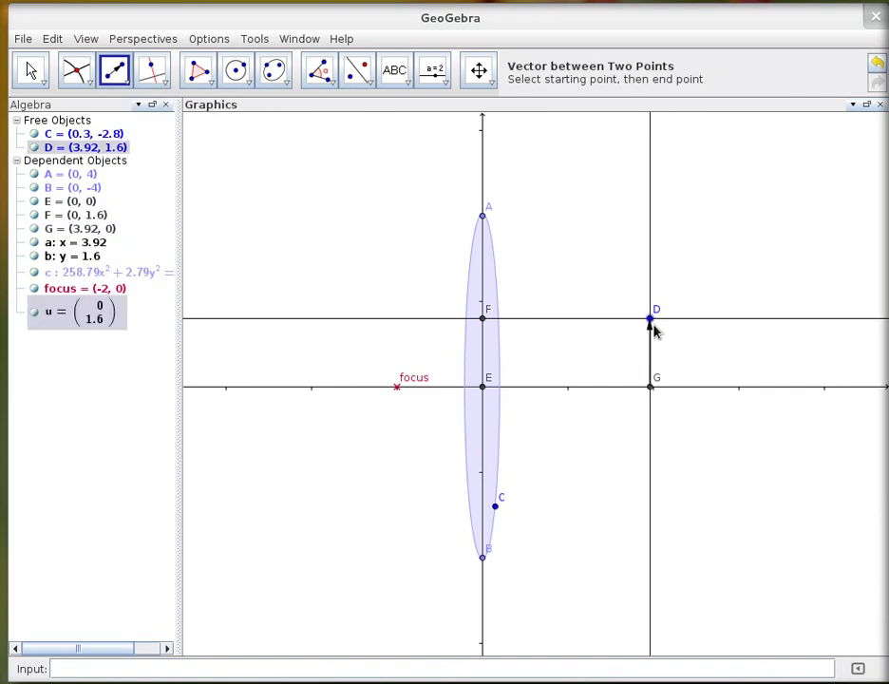
{"action": "right_click", "coordinate": [652, 218]}
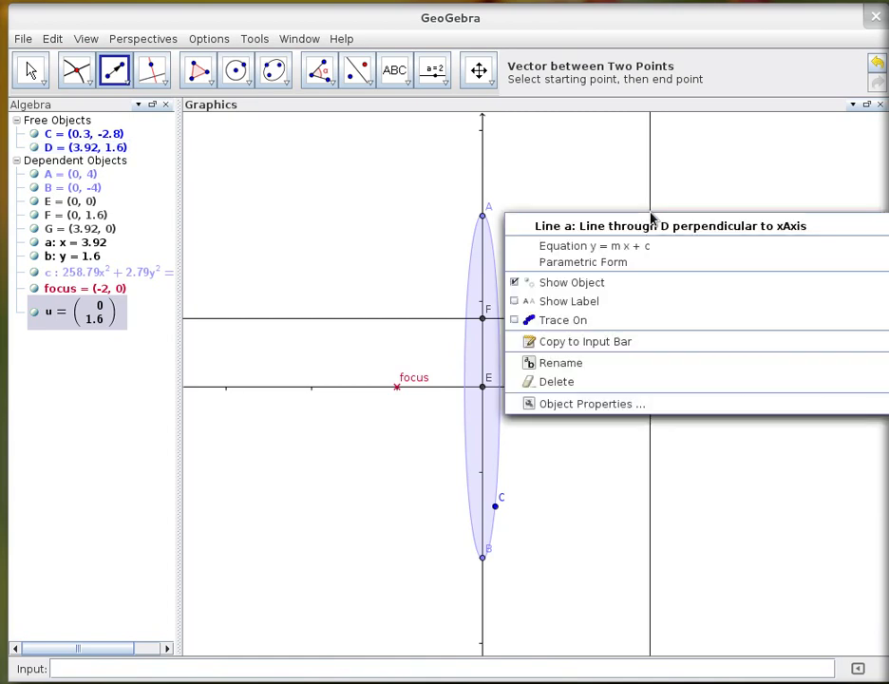
{"action": "left_click", "coordinate": [636, 292]}
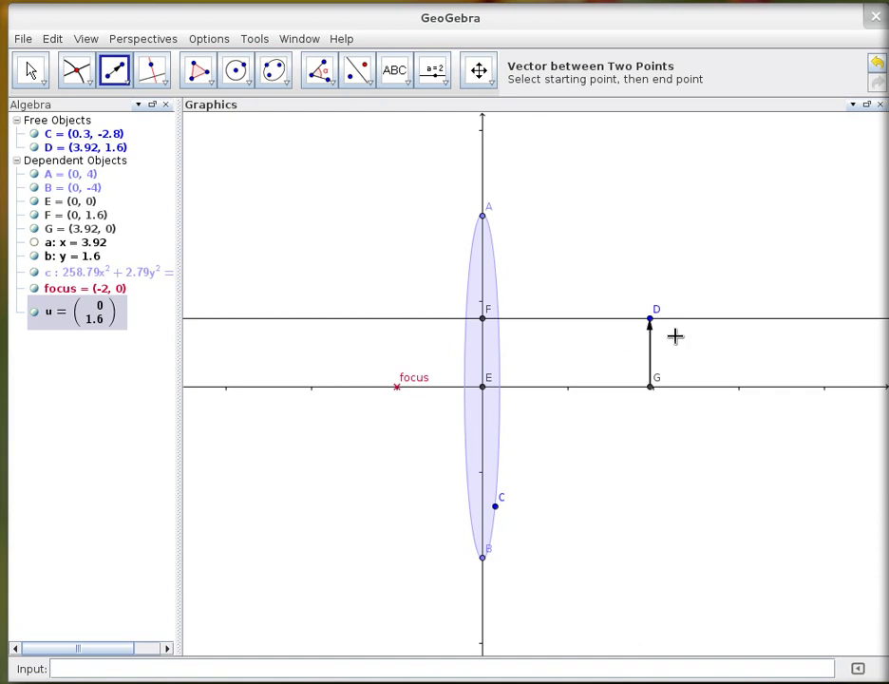
Step: Drag point D to (4, 2) so the object arrow becomes u = (0, 2)
{"action": "left_click", "coordinate": [31, 72]}
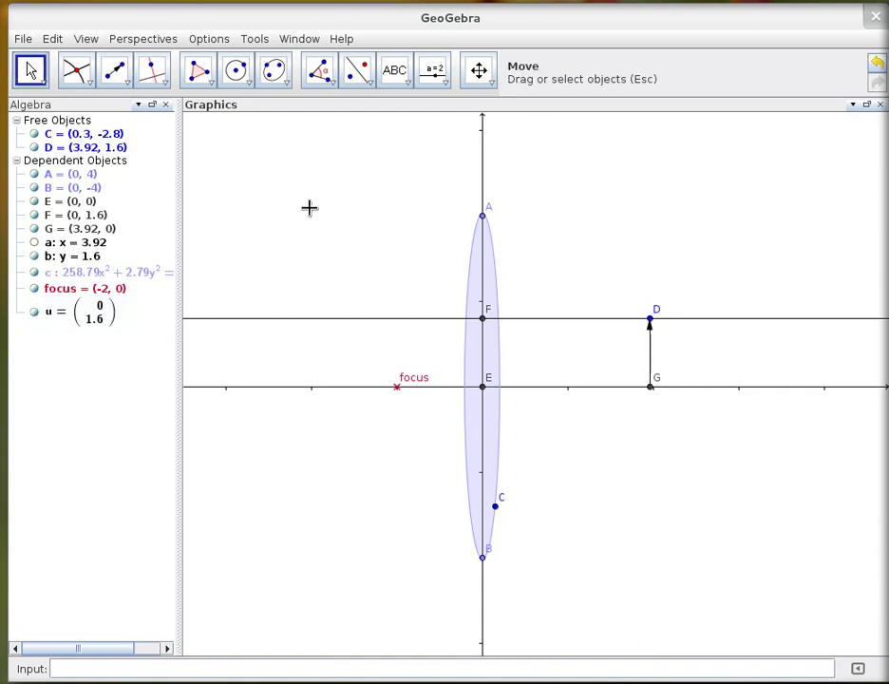
{"action": "mouse_move", "coordinate": [654, 326]}
{"action": "left_mouse_down"}
{"action": "mouse_move", "coordinate": [574, 314]}
{"action": "mouse_move", "coordinate": [664, 273]}
{"action": "mouse_move", "coordinate": [657, 328]}
{"action": "left_mouse_up"}
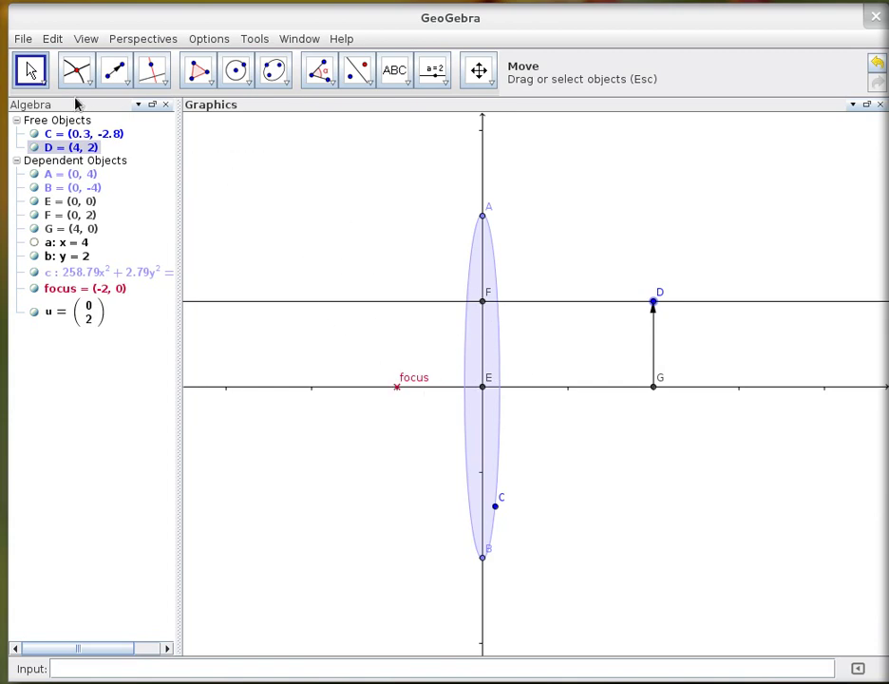
{"action": "left_click", "coordinate": [126, 87]}
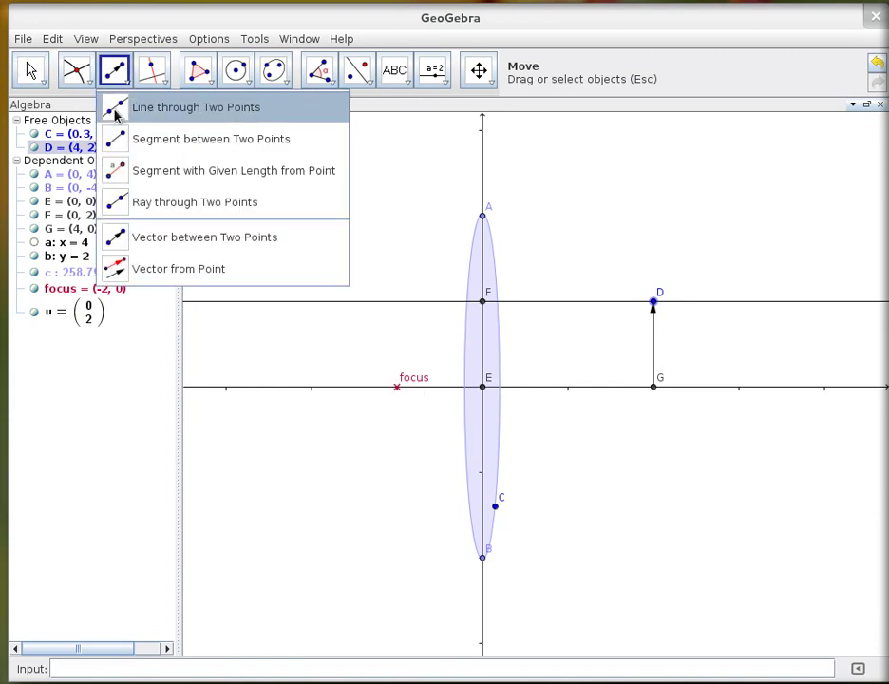
{"action": "left_click", "coordinate": [117, 110]}
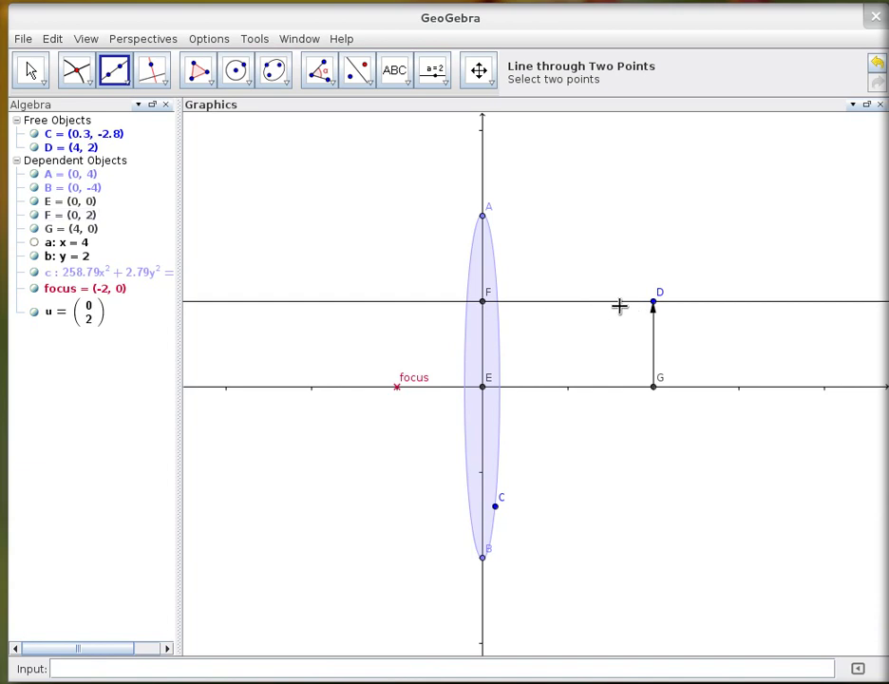
Step: Draw line d from F (0, 2) through the focus, and line e from D through origin E
{"action": "left_click", "coordinate": [481, 302]}
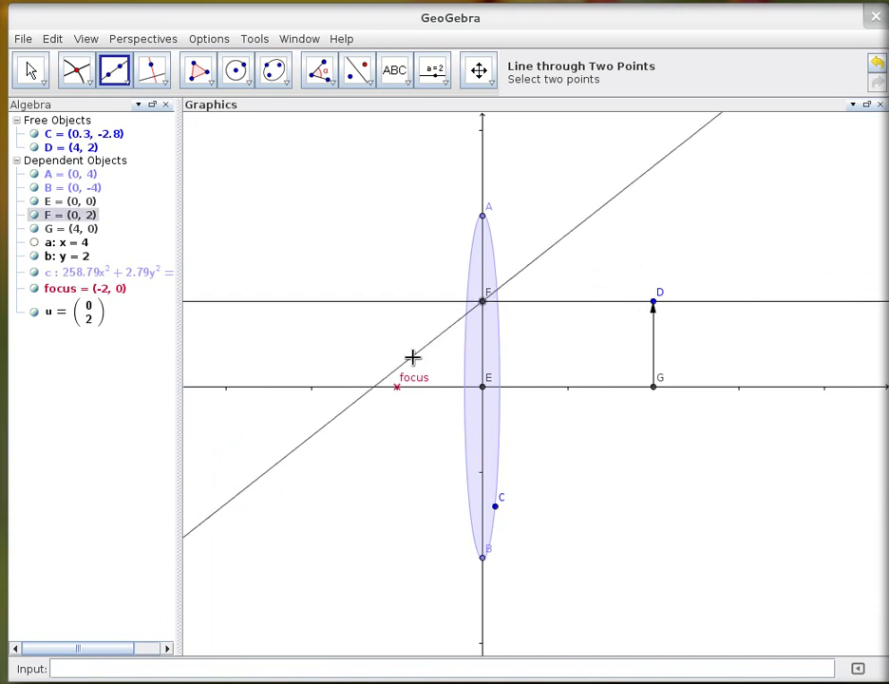
{"action": "left_click", "coordinate": [398, 389]}
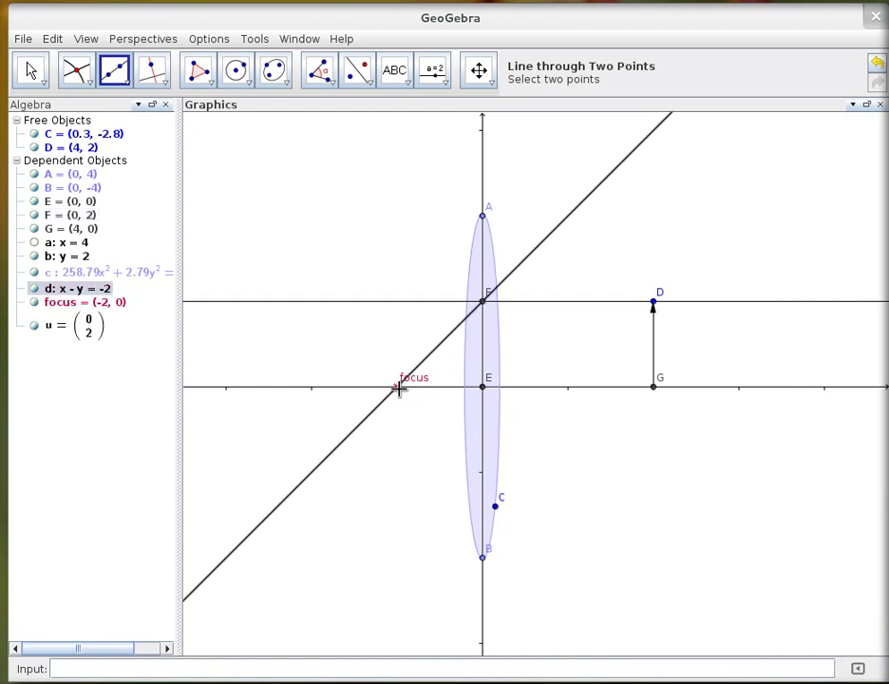
{"action": "left_click", "coordinate": [654, 304]}
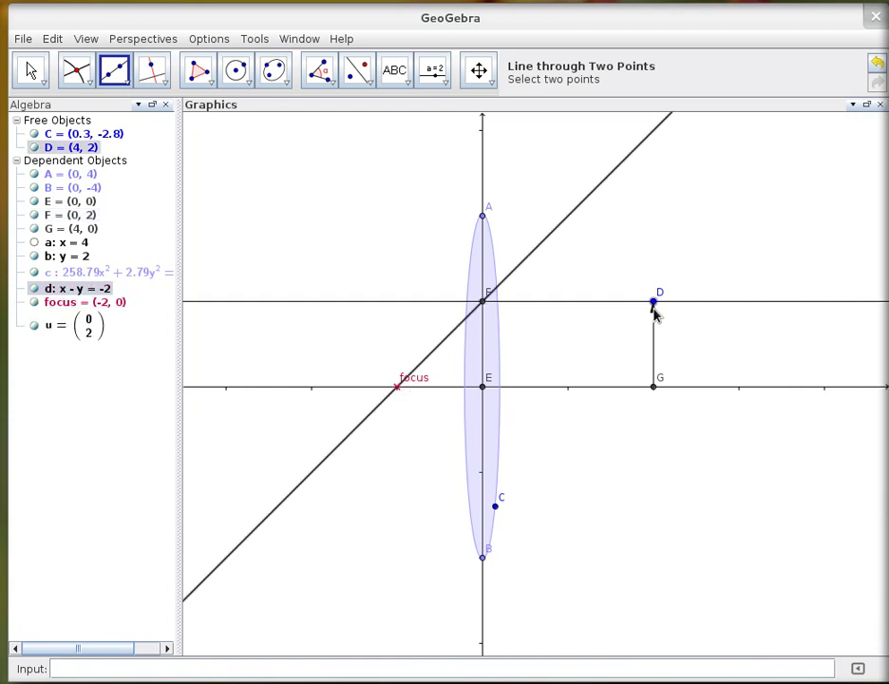
{"action": "left_click", "coordinate": [481, 389]}
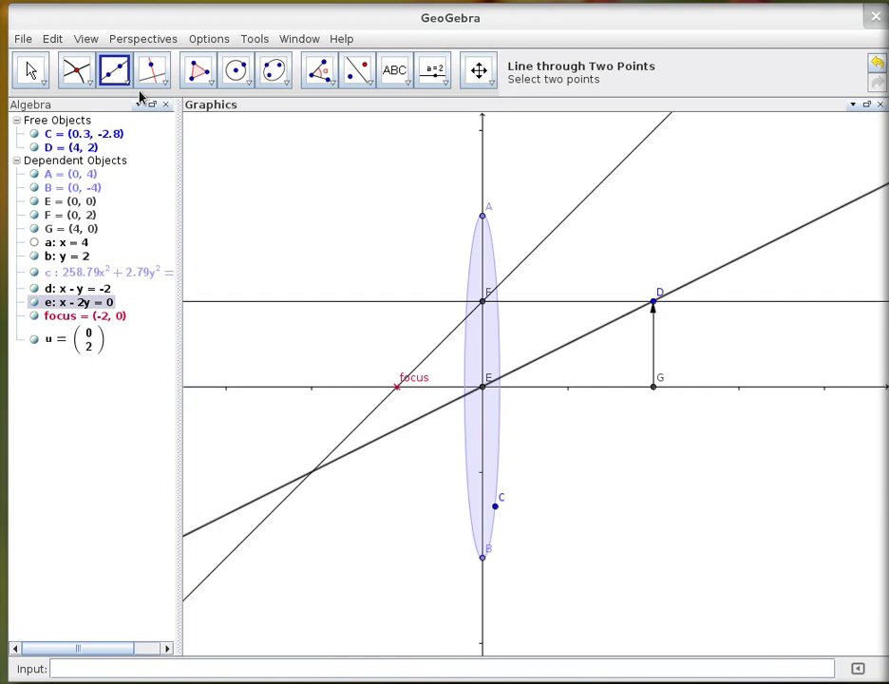
Step: Mark point H where rays d and e intersect
{"action": "left_click", "coordinate": [92, 85]}
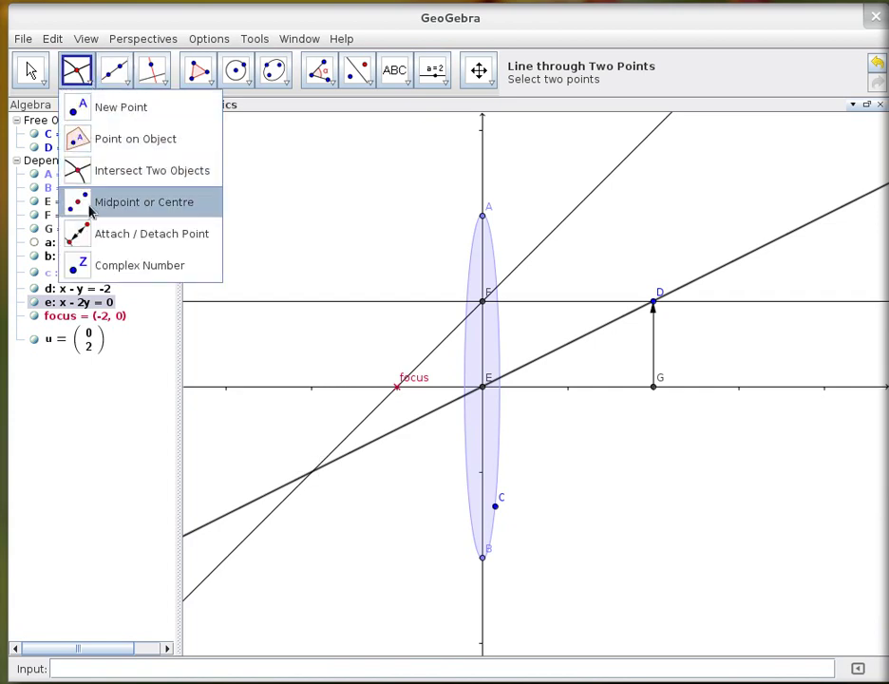
{"action": "left_click", "coordinate": [90, 173]}
{"action": "left_click", "coordinate": [335, 454]}
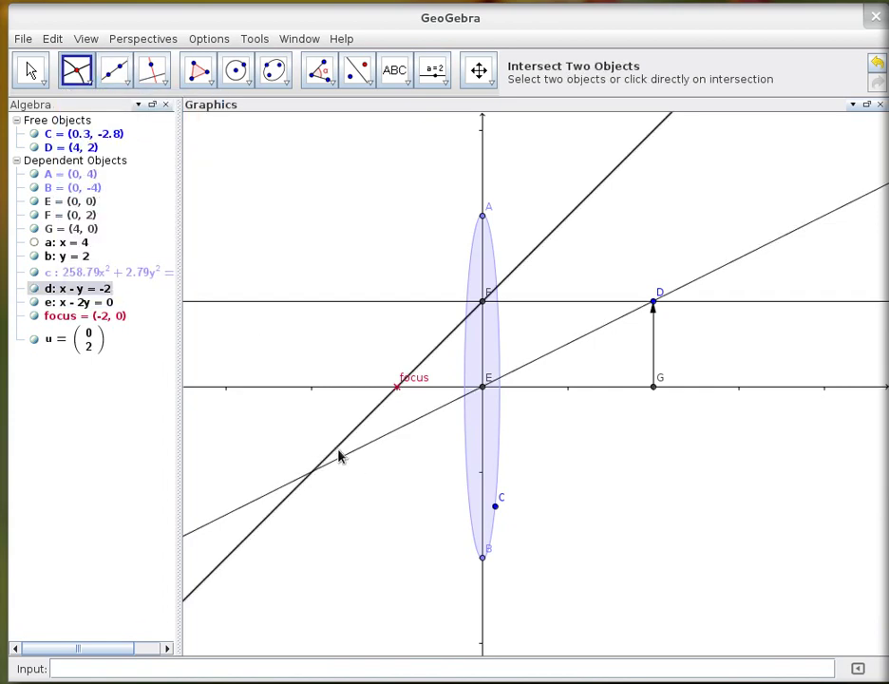
{"action": "left_click", "coordinate": [346, 464]}
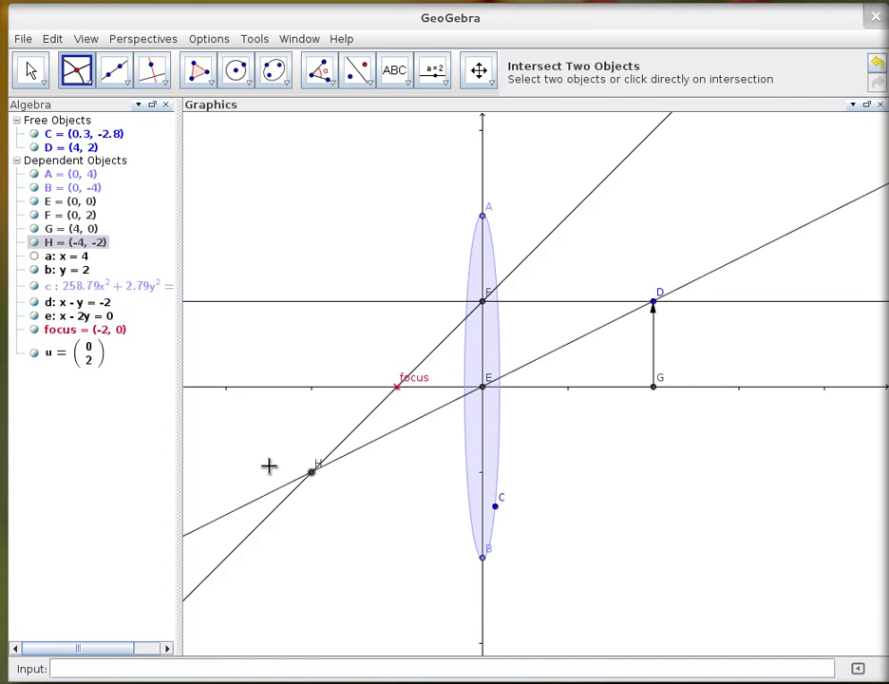
Step: Draw vertical line f (x = -4) through H and mark its x-axis intersection I at (-4, 0)
{"action": "left_click", "coordinate": [156, 76]}
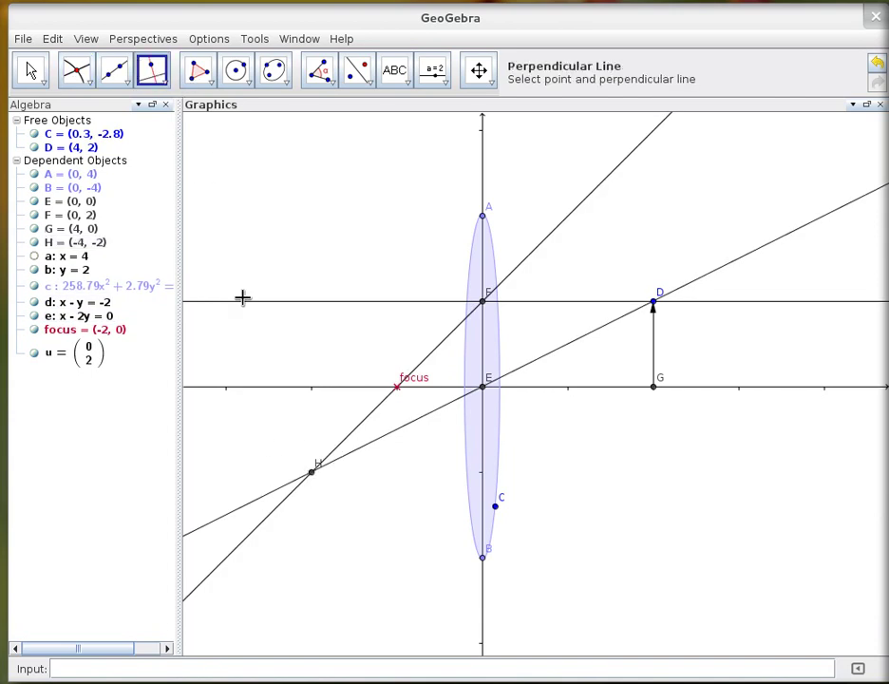
{"action": "left_click", "coordinate": [313, 473]}
{"action": "left_click", "coordinate": [337, 389]}
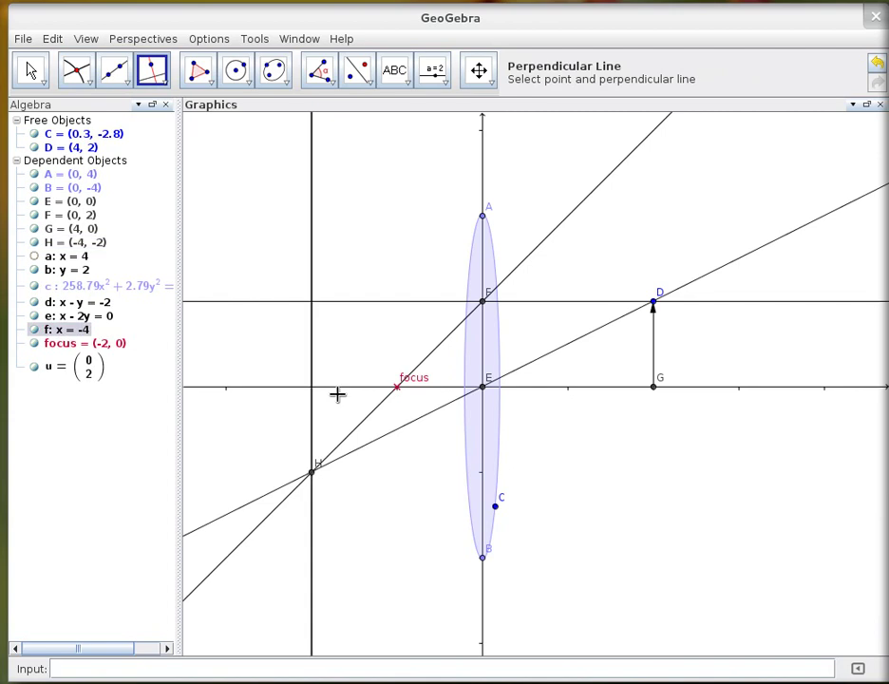
{"action": "left_click", "coordinate": [86, 83]}
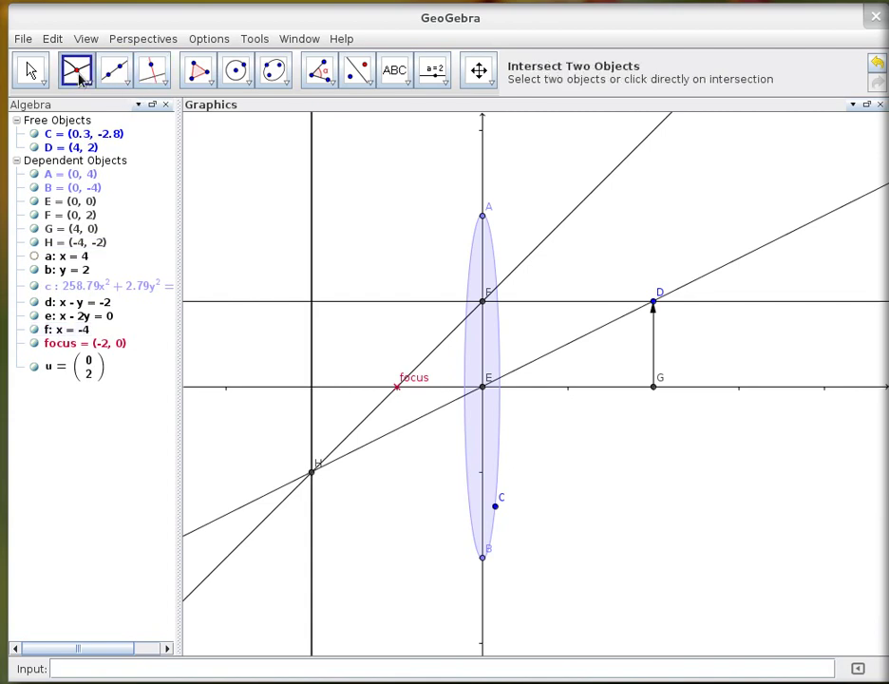
{"action": "left_click", "coordinate": [321, 389]}
Step: Draw image vector v = (0, -2) from I to H, then hide line f
{"action": "left_click", "coordinate": [127, 88]}
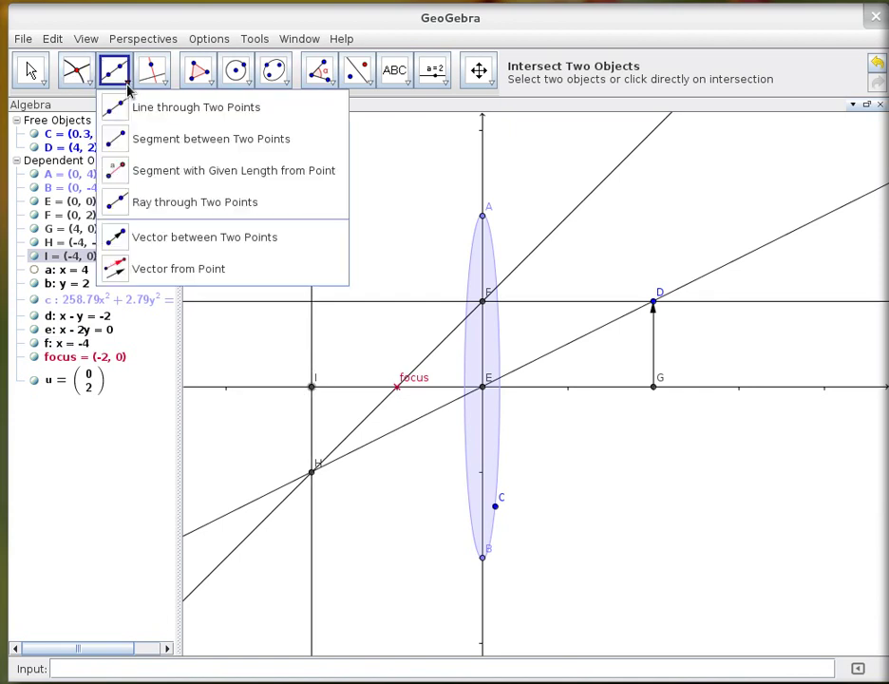
{"action": "left_click", "coordinate": [120, 240]}
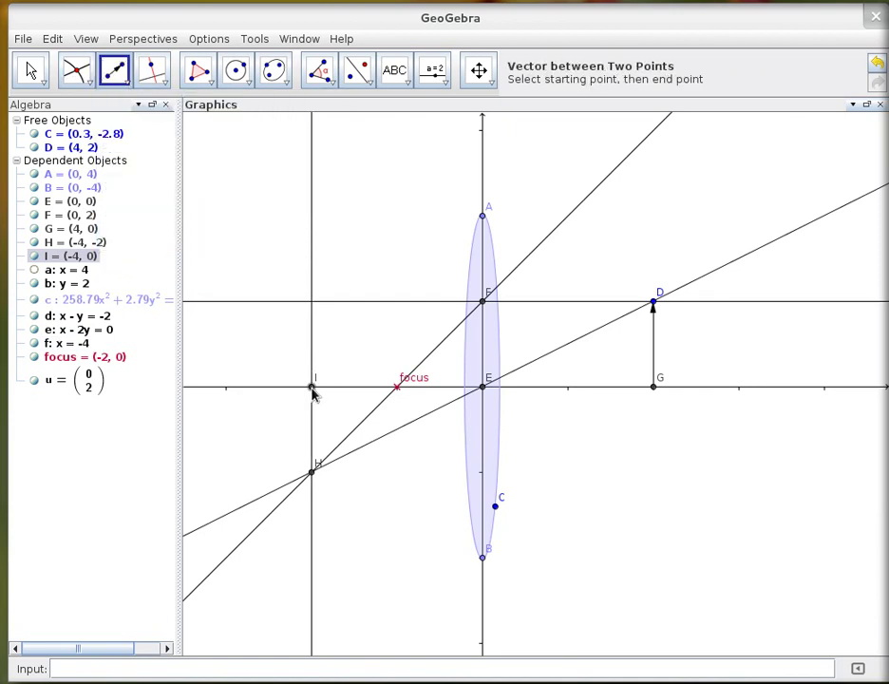
{"action": "left_click", "coordinate": [312, 473]}
{"action": "left_click", "coordinate": [313, 473]}
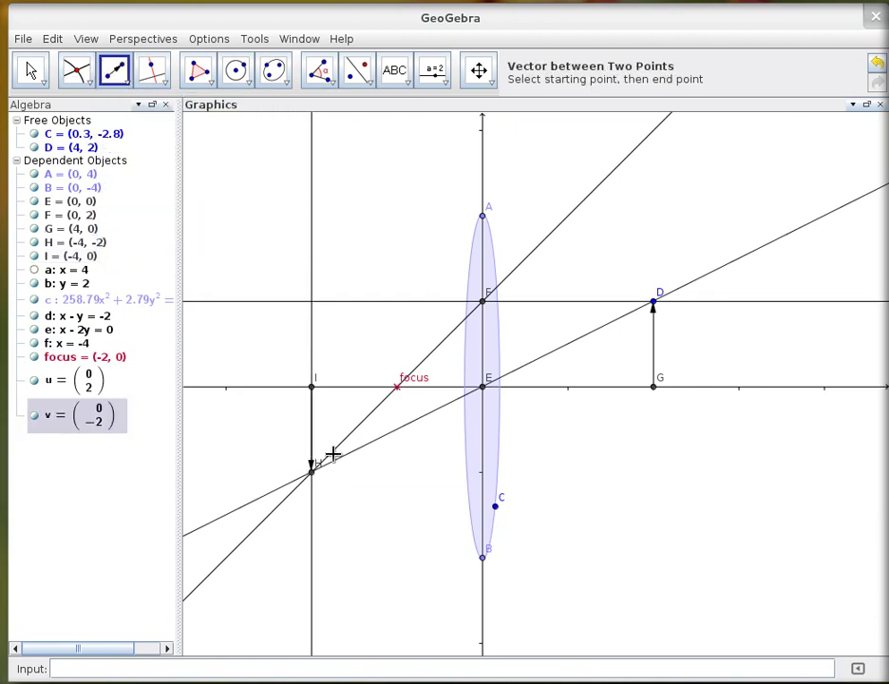
{"action": "right_click", "coordinate": [313, 270]}
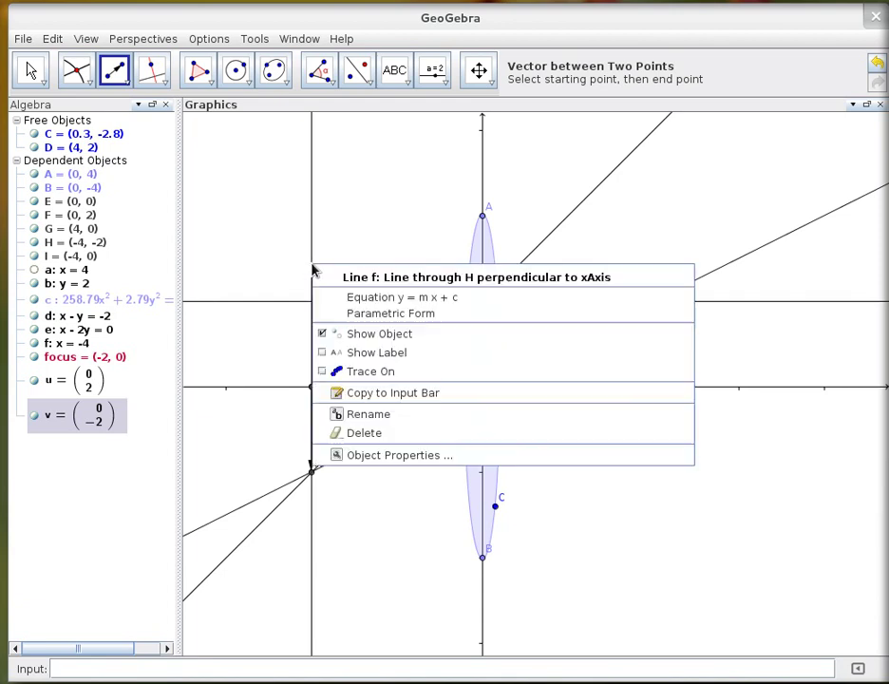
{"action": "left_click", "coordinate": [347, 339]}
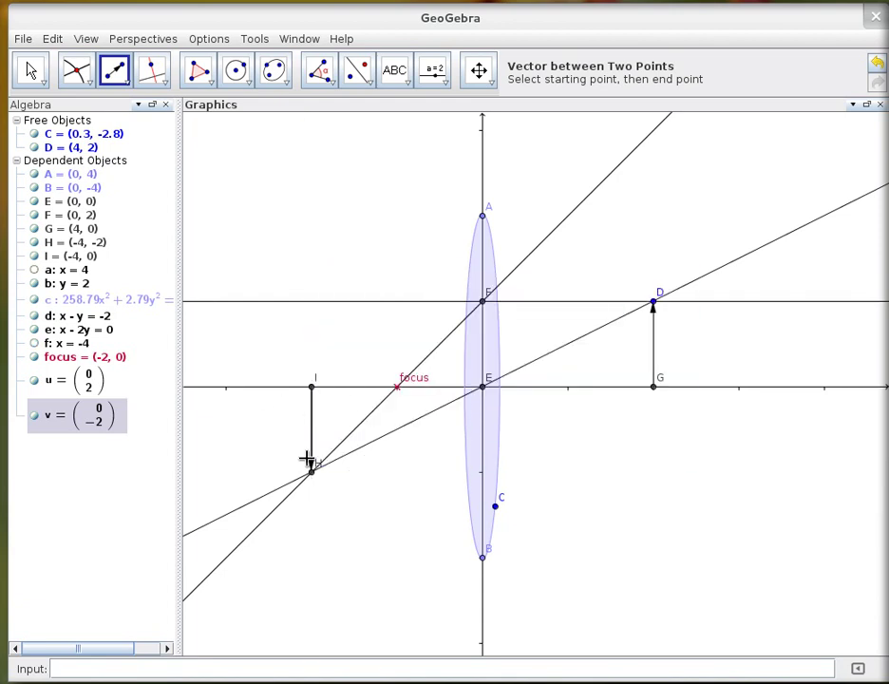
Step: Make object and image arrows u and v blue with line thickness 5
{"action": "left_click", "coordinate": [31, 74]}
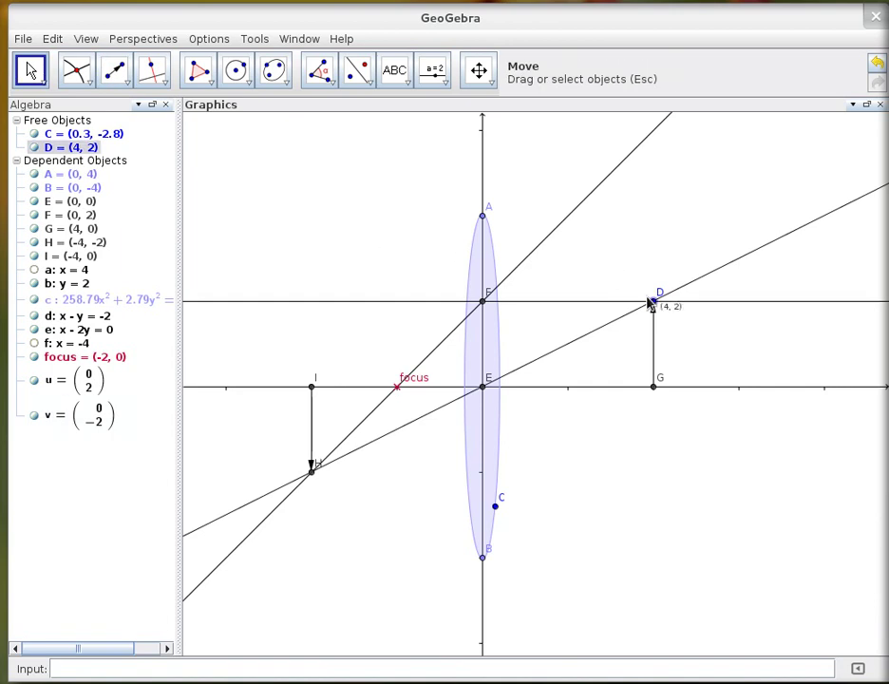
{"action": "left_click_drag", "start_coordinate": [655, 302], "coordinate": [633, 301]}
{"action": "right_click", "coordinate": [287, 453]}
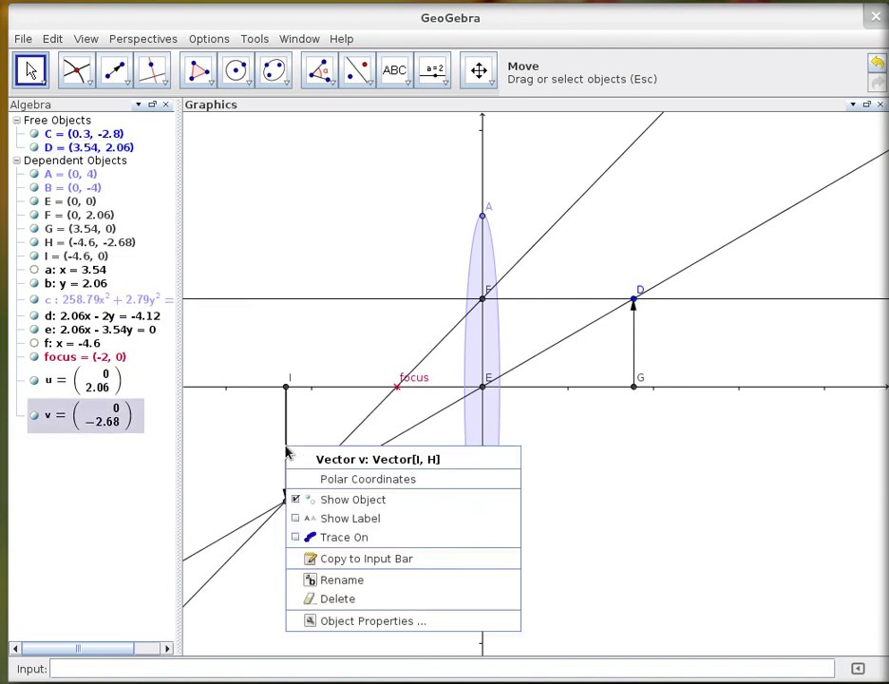
{"action": "left_click", "coordinate": [368, 621]}
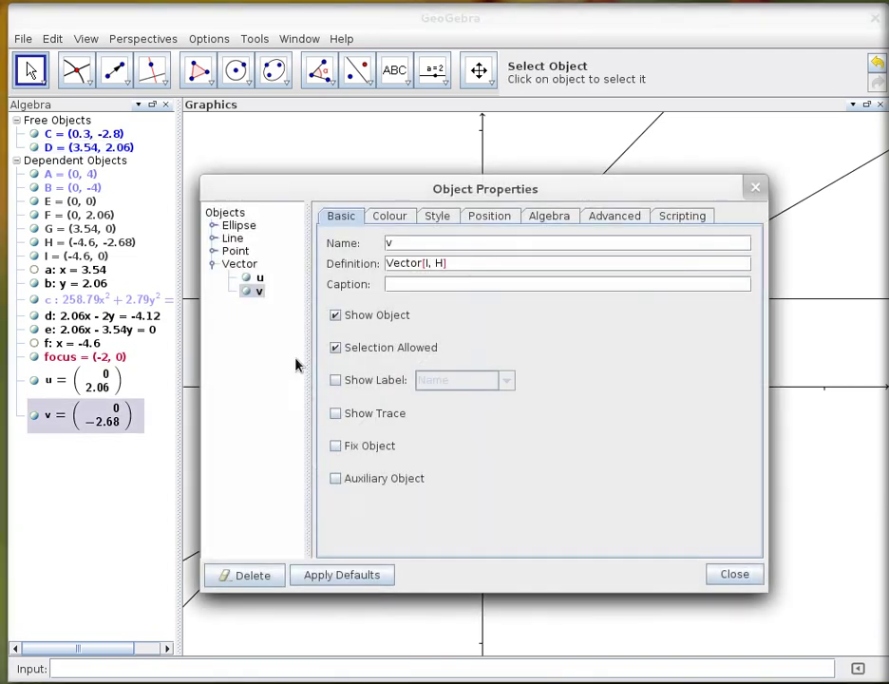
{"action": "left_click", "coordinate": [262, 279], "text": "ctrl"}
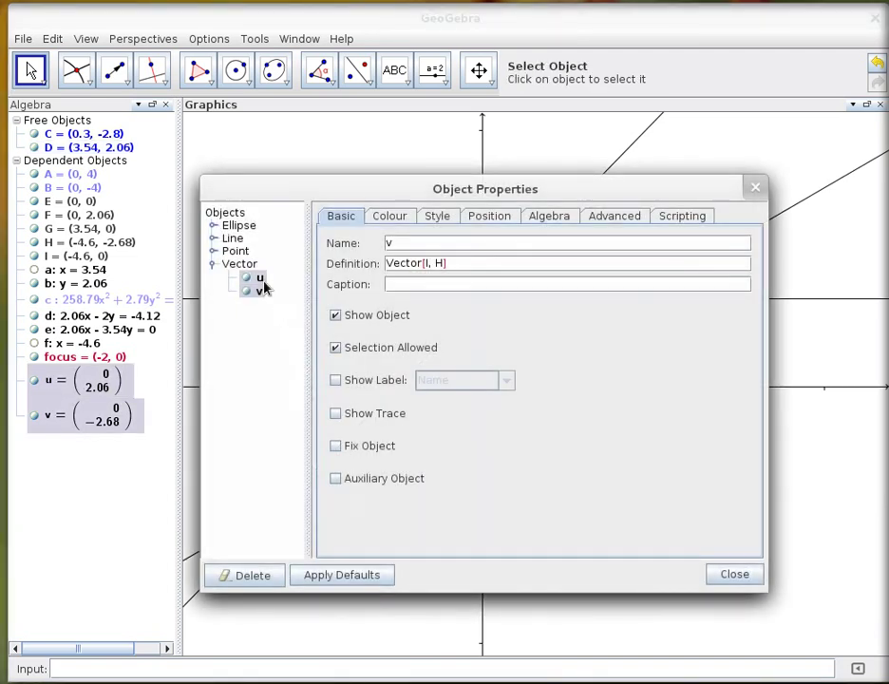
{"action": "left_click", "coordinate": [392, 219]}
{"action": "left_click", "coordinate": [651, 271]}
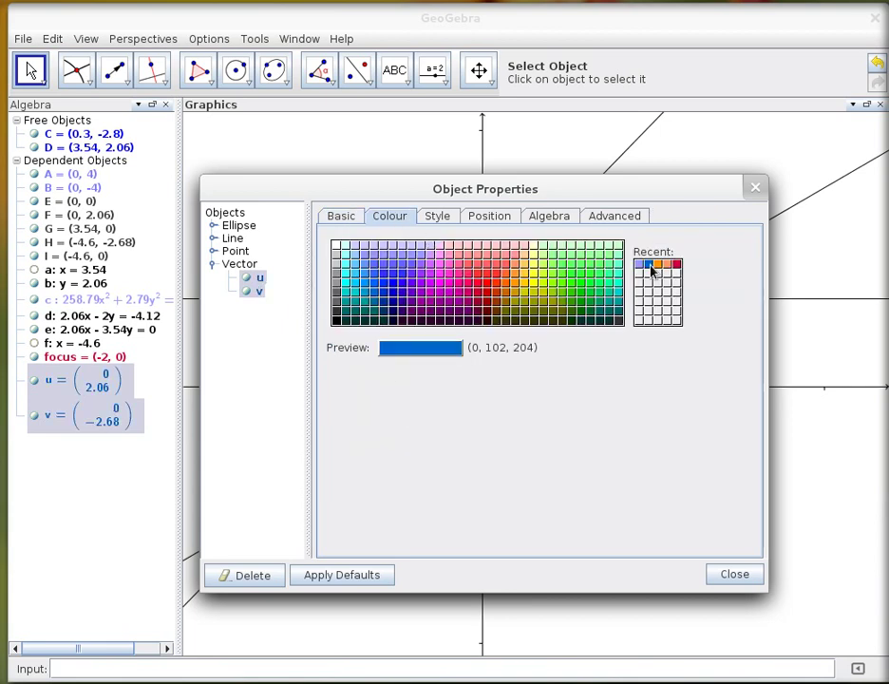
{"action": "left_click", "coordinate": [425, 217]}
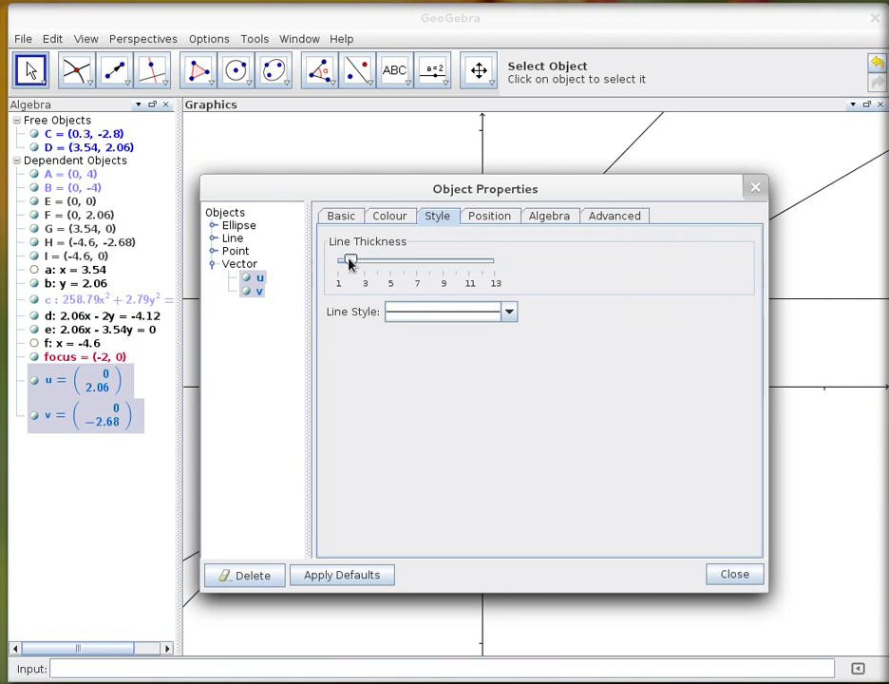
{"action": "left_click_drag", "start_coordinate": [351, 264], "coordinate": [390, 280]}
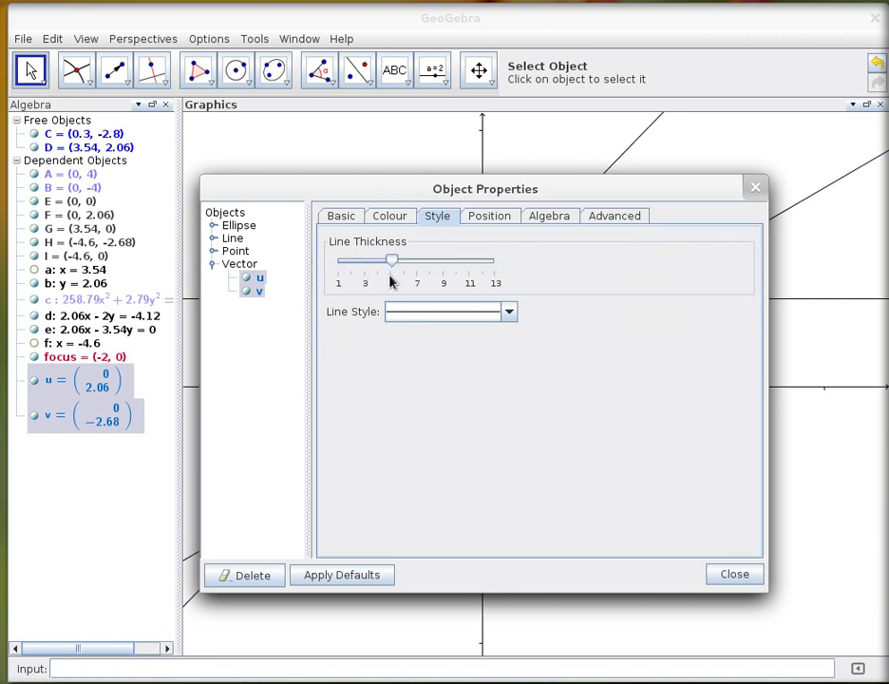
{"action": "left_click", "coordinate": [734, 575]}
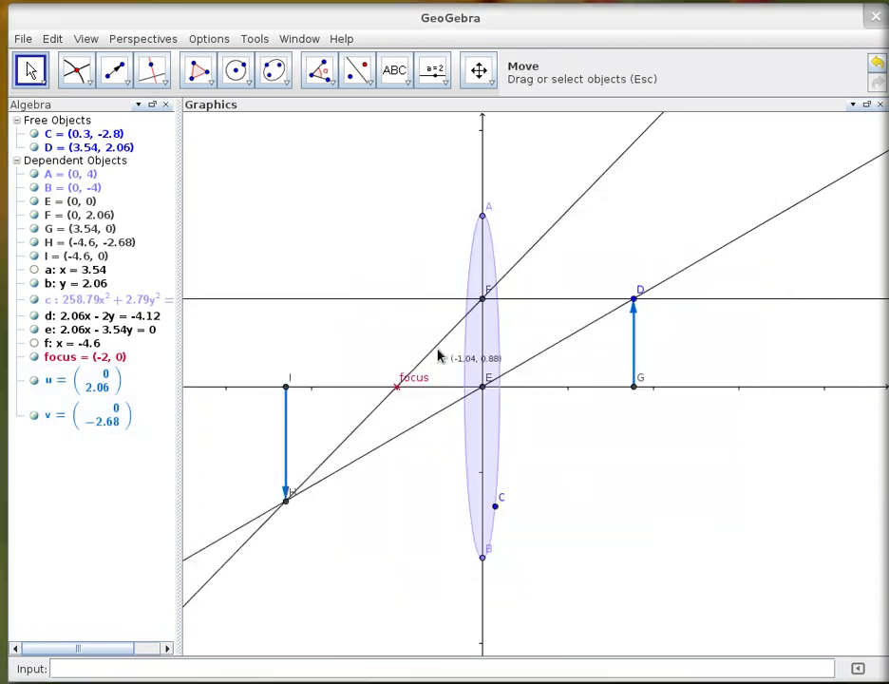
Step: Colour rays b, d and e orange and drag D back to (4, 2)
{"action": "right_click", "coordinate": [441, 357]}
{"action": "left_click", "coordinate": [525, 538]}
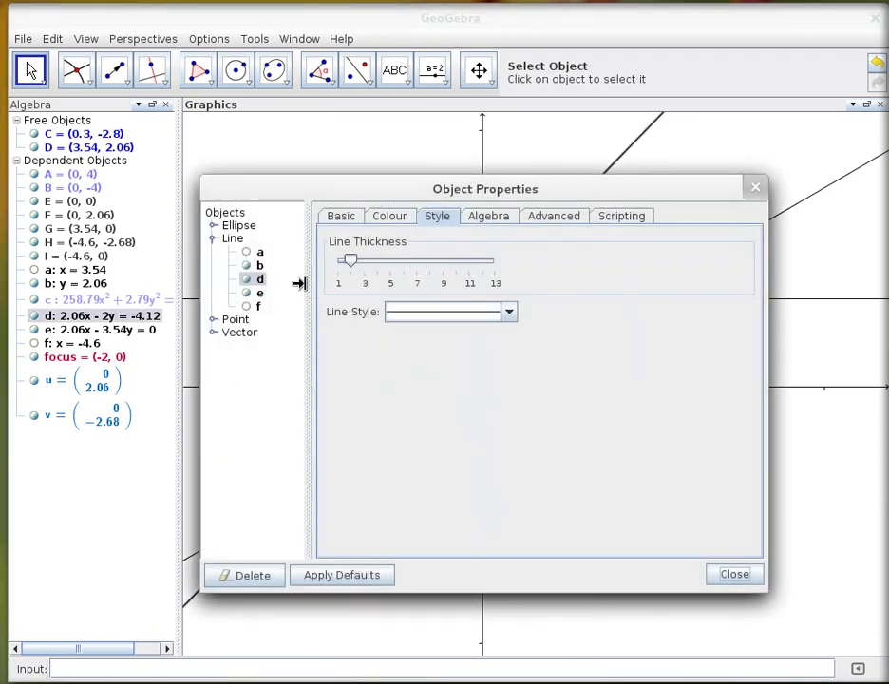
{"action": "left_click", "coordinate": [259, 266], "text": "ctrl"}
{"action": "left_click", "coordinate": [261, 292], "text": "ctrl"}
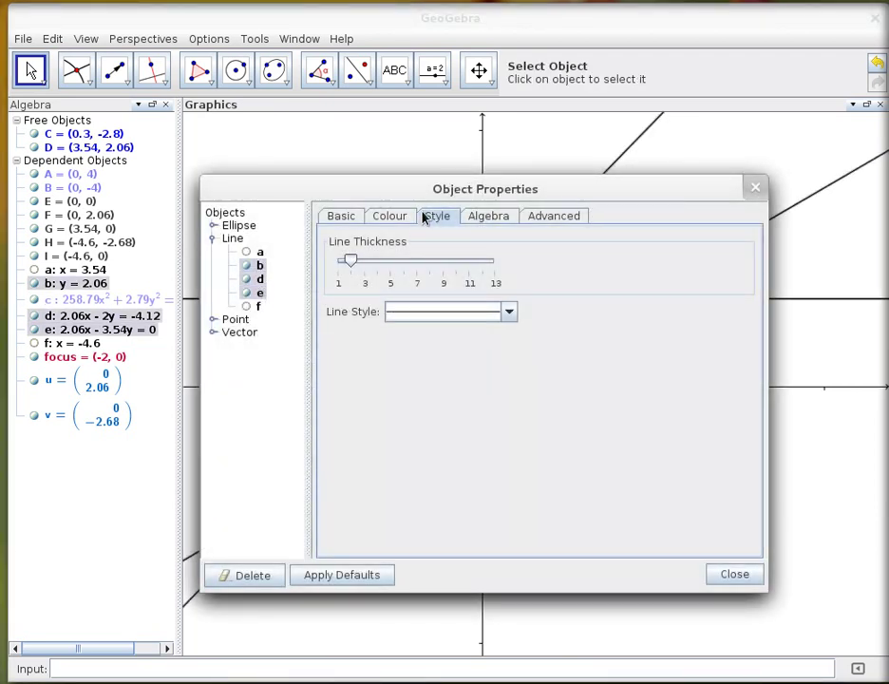
{"action": "left_click", "coordinate": [392, 215]}
{"action": "left_click", "coordinate": [660, 265]}
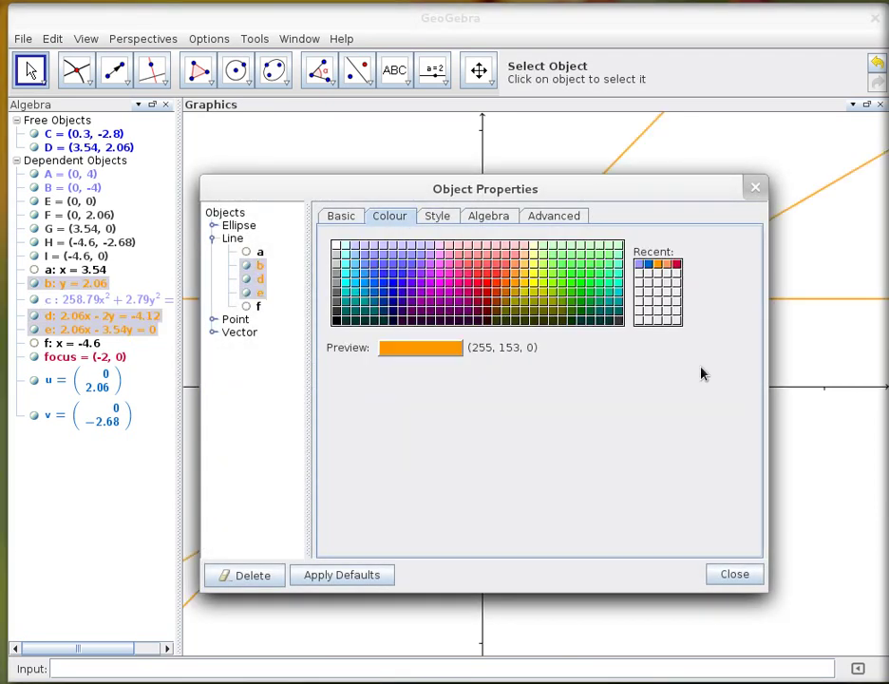
{"action": "left_click", "coordinate": [753, 578]}
{"action": "left_click_drag", "start_coordinate": [633, 300], "coordinate": [652, 302]}
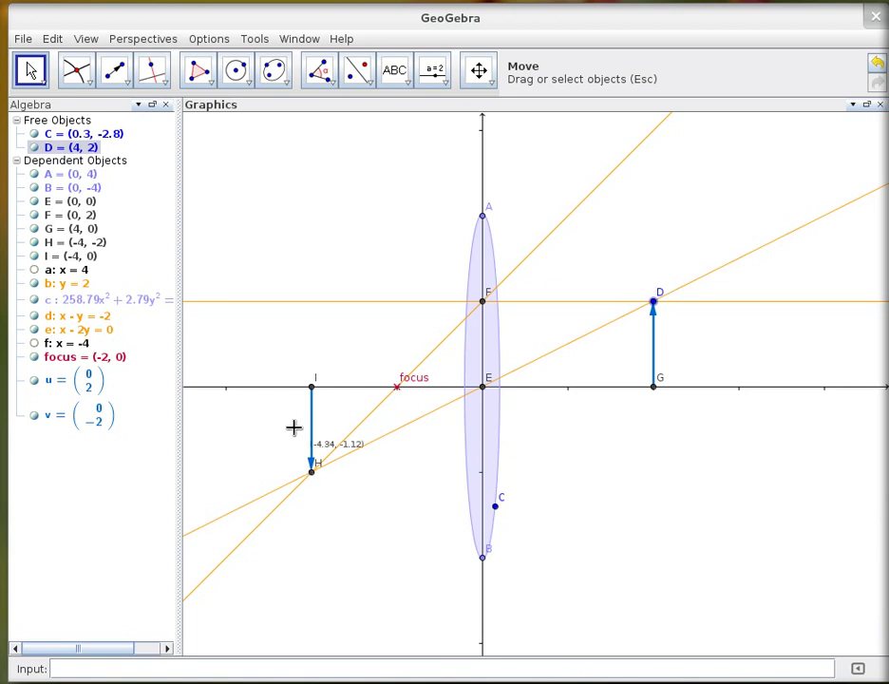
Step: Hide helper points H, I, G, F, E, B, A and C
{"action": "right_click", "coordinate": [311, 475]}
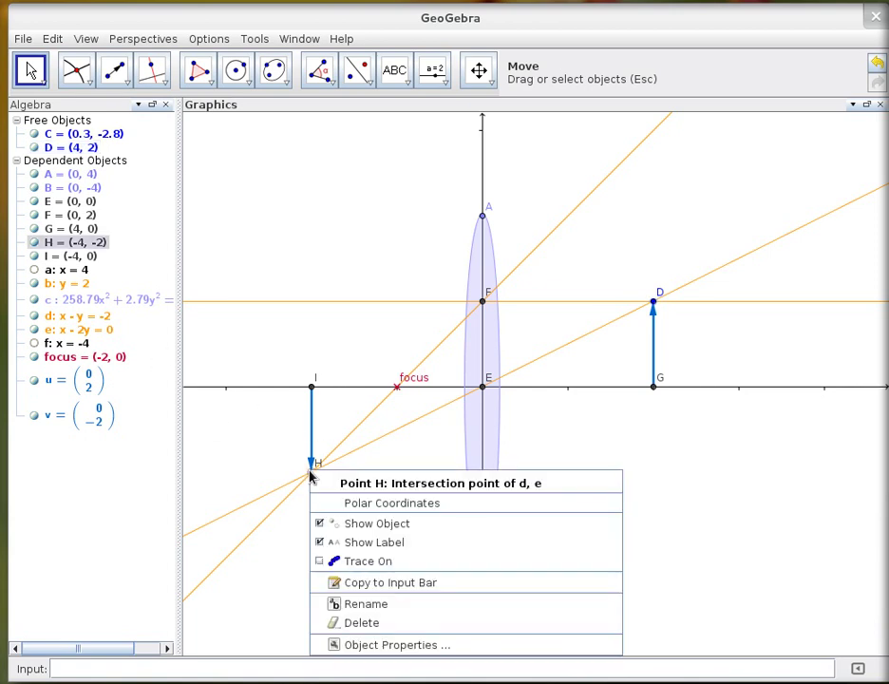
{"action": "left_click", "coordinate": [322, 521]}
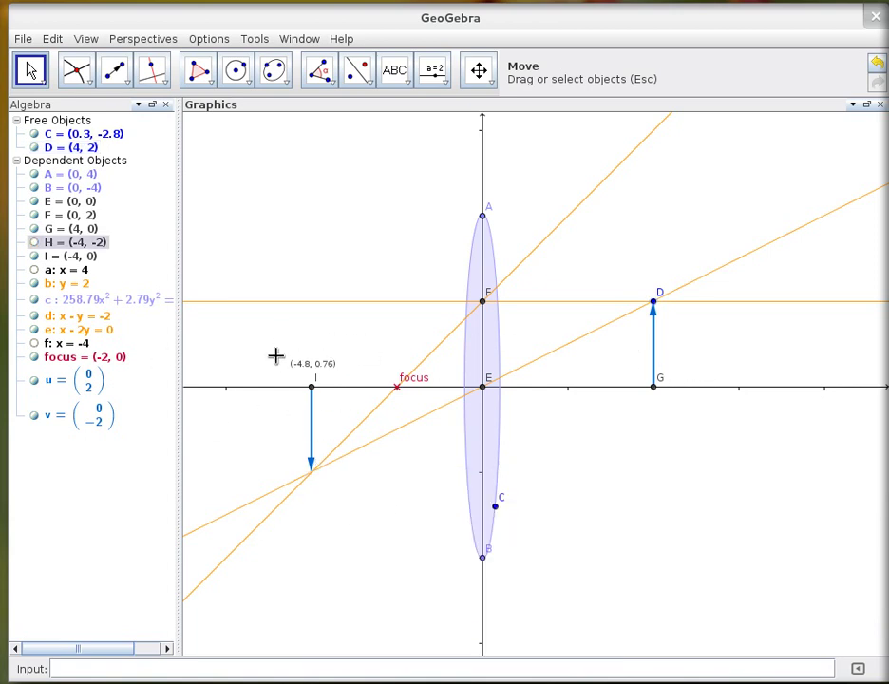
{"action": "left_click", "coordinate": [38, 257]}
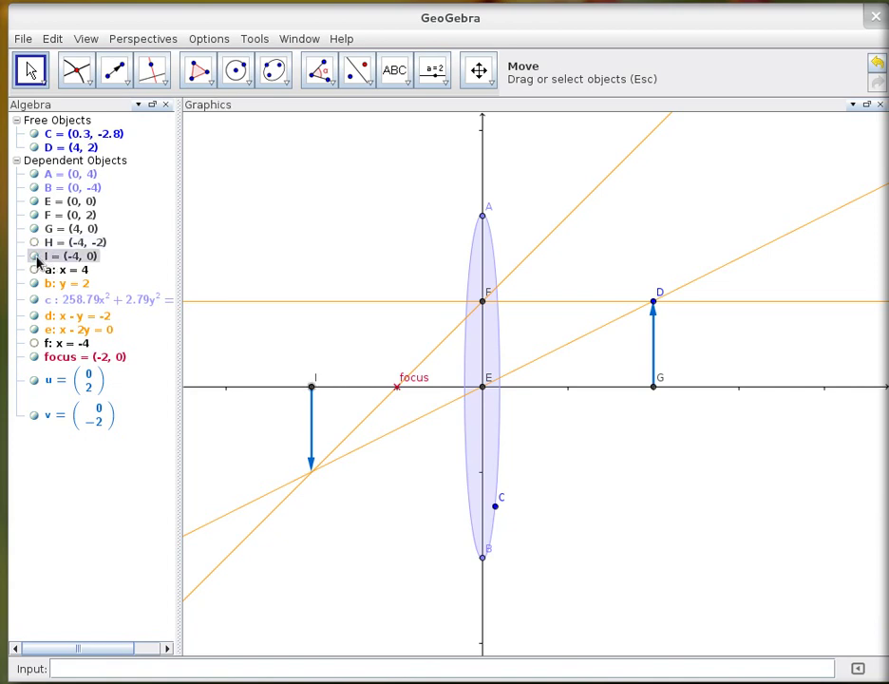
{"action": "left_click", "coordinate": [35, 231]}
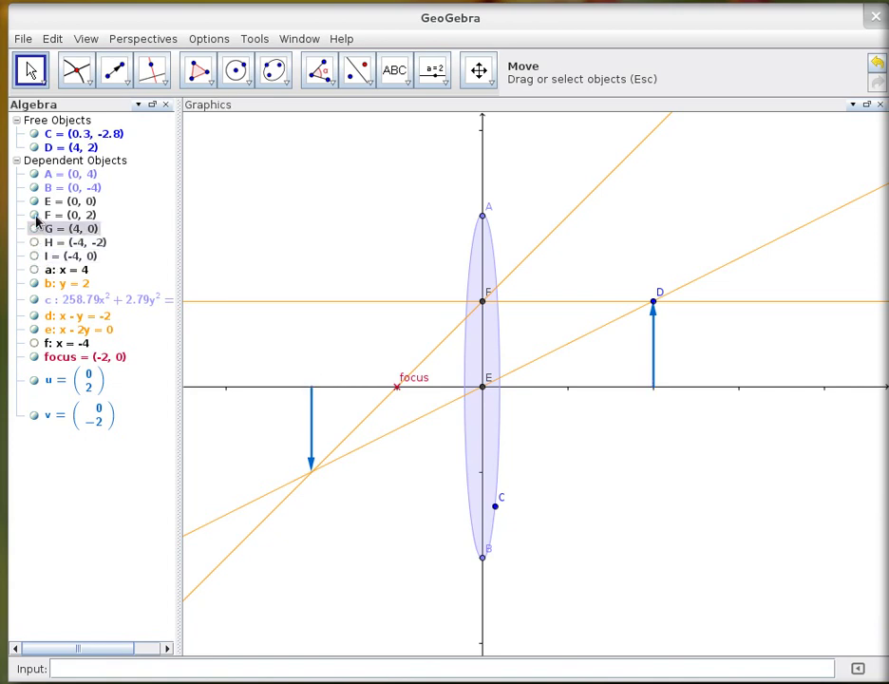
{"action": "left_click", "coordinate": [37, 218]}
{"action": "left_click", "coordinate": [34, 201]}
{"action": "left_click", "coordinate": [34, 187]}
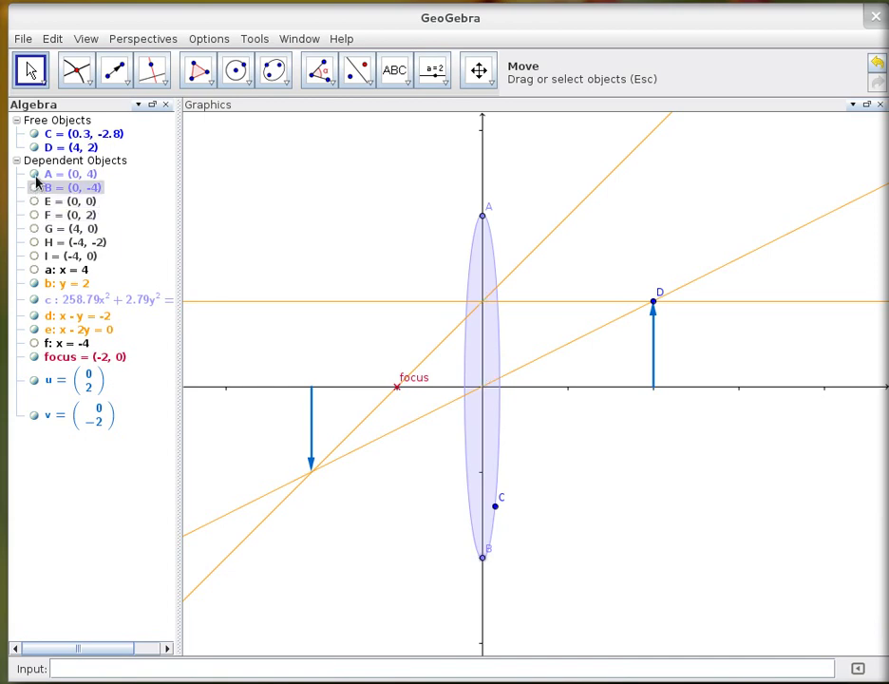
{"action": "left_click", "coordinate": [34, 175]}
{"action": "left_click", "coordinate": [38, 140]}
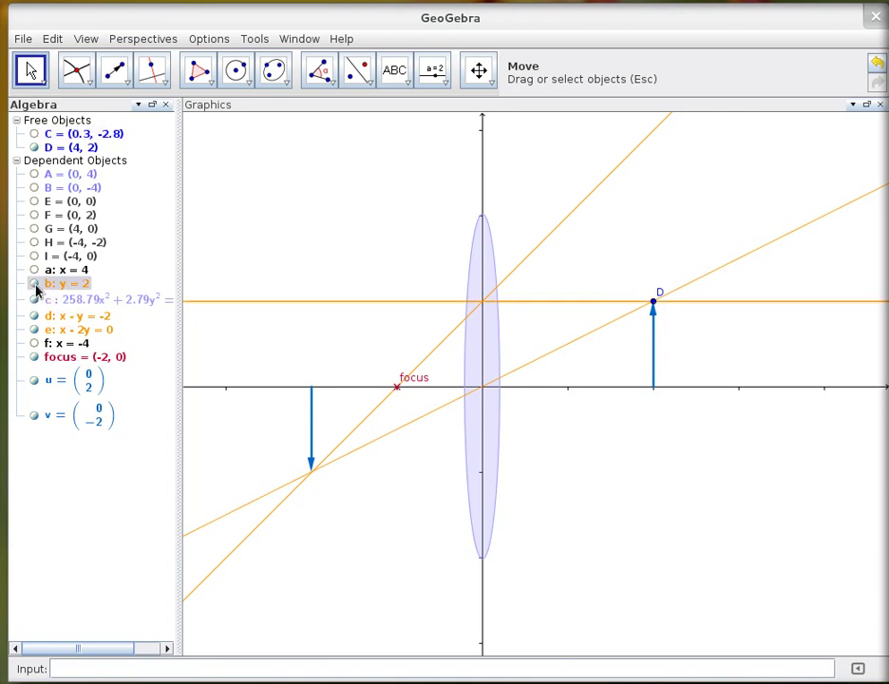
Step: Toggle the y = 2 ray off and back on, then drag D to (1.12, 1.22)
{"action": "left_click", "coordinate": [35, 284]}
{"action": "left_click", "coordinate": [35, 283]}
{"action": "left_click_drag", "start_coordinate": [654, 303], "coordinate": [532, 339]}
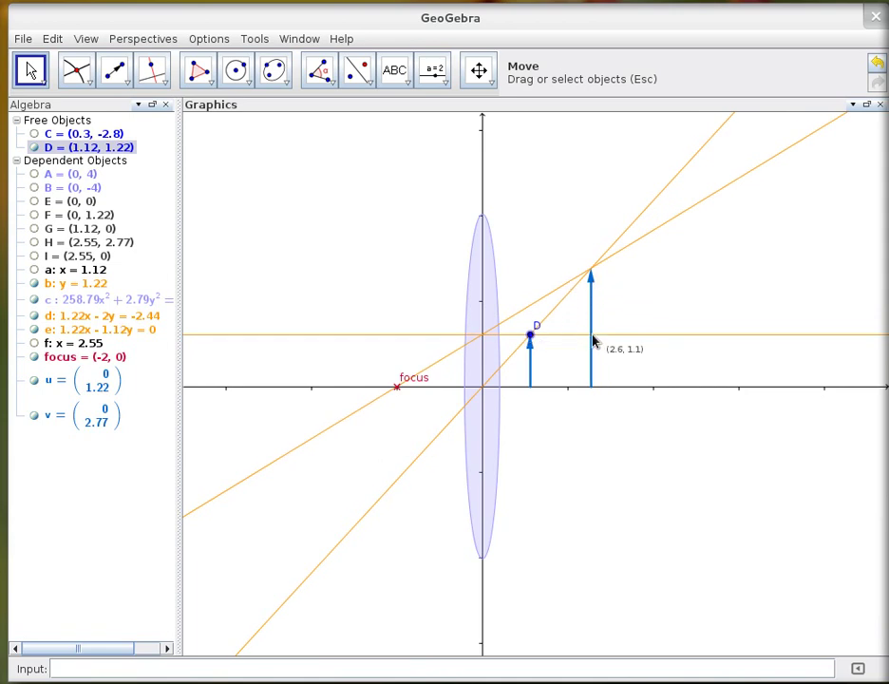
Step: Drag D and the focus around to test, ending with D at (3.38, 1.98) and focus at (-2, 0)
{"action": "left_click_drag", "start_coordinate": [531, 340], "coordinate": [655, 315]}
{"action": "left_click_drag", "start_coordinate": [398, 387], "coordinate": [569, 390]}
{"action": "mouse_move", "coordinate": [652, 326]}
{"action": "left_mouse_down"}
{"action": "mouse_move", "coordinate": [655, 341]}
{"action": "mouse_move", "coordinate": [669, 297]}
{"action": "mouse_move", "coordinate": [665, 324]}
{"action": "mouse_move", "coordinate": [653, 303]}
{"action": "left_mouse_up"}
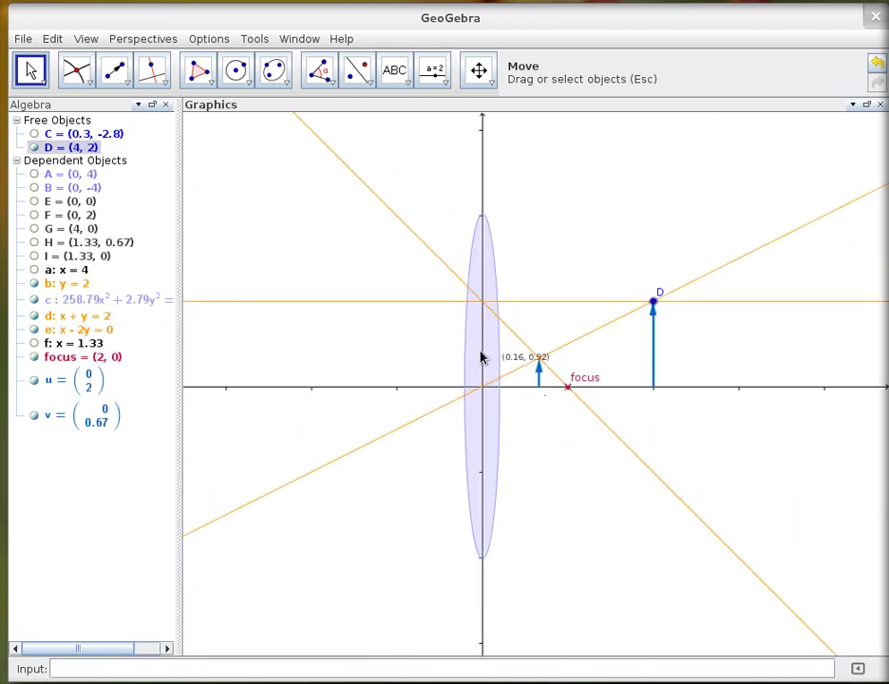
{"action": "left_click_drag", "start_coordinate": [570, 392], "coordinate": [406, 395]}
{"action": "left_click_drag", "start_coordinate": [655, 301], "coordinate": [627, 302]}
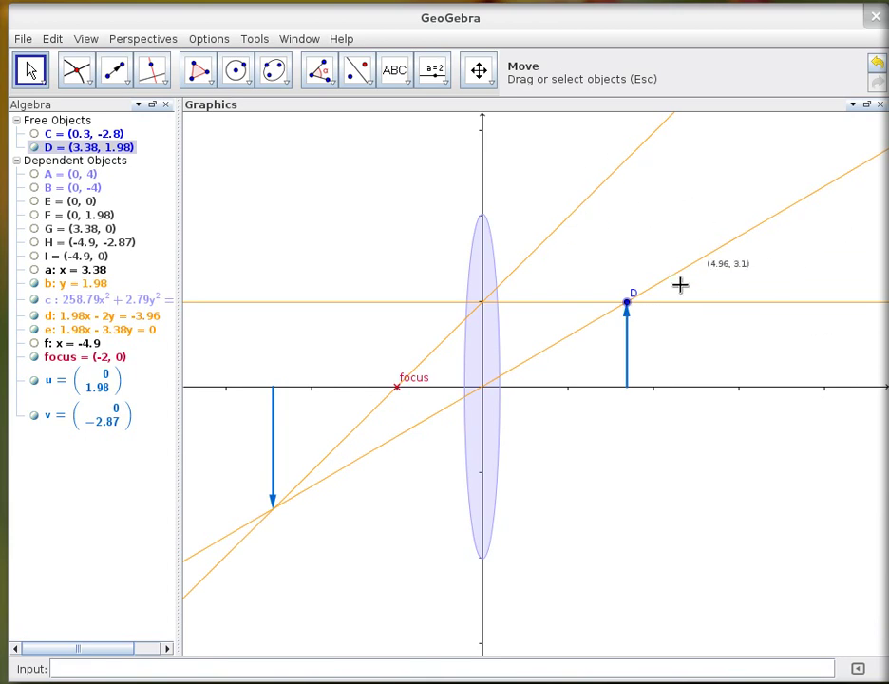